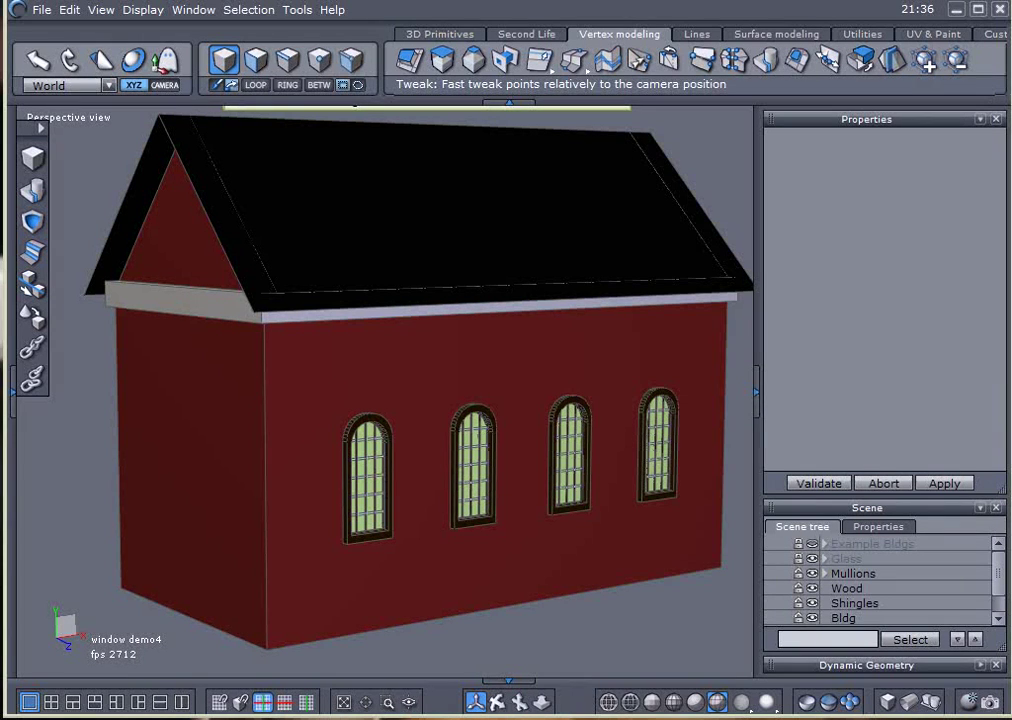
# Step: Examine the demo building's side wall and its four arched windows from several angles
pyautogui.click(587, 572)
pyautogui.scroll(3, 549, 556)
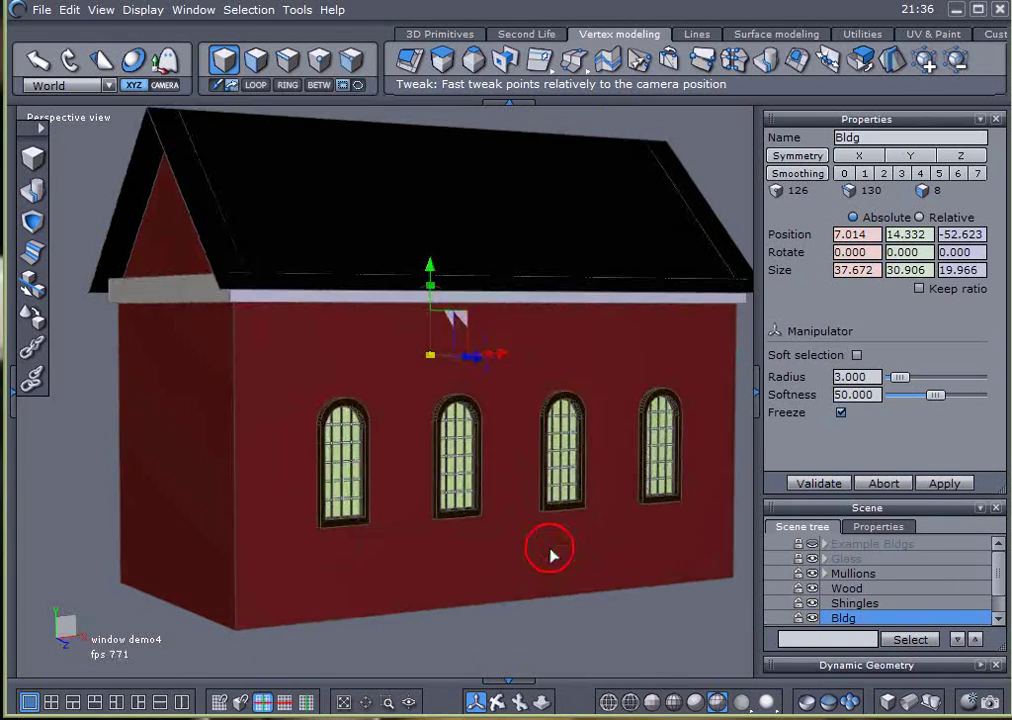
pyautogui.moveTo(496, 532); pyautogui.dragTo(522, 549, button='middle')
pyautogui.moveTo(521, 549); pyautogui.dragTo(476, 554, button='right')
pyautogui.scroll(4, 469, 519)
pyautogui.scroll(-5, 468, 524)
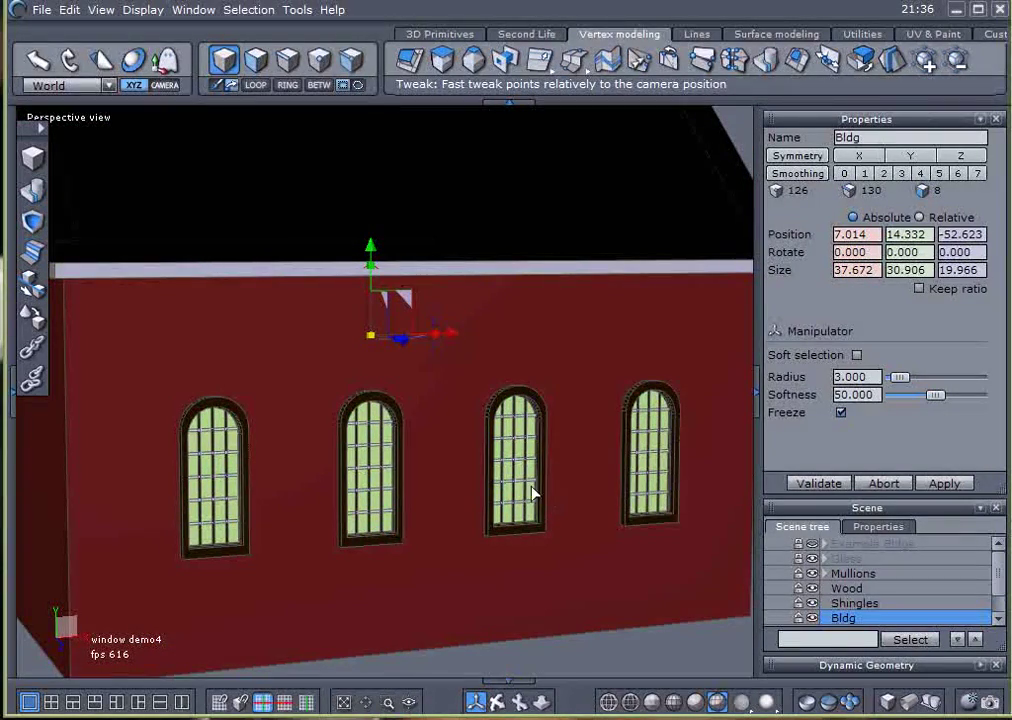
pyautogui.moveTo(159, 493); pyautogui.dragTo(758, 485, button='right')
pyautogui.moveTo(760, 490); pyautogui.dragTo(167, 499, button='middle')
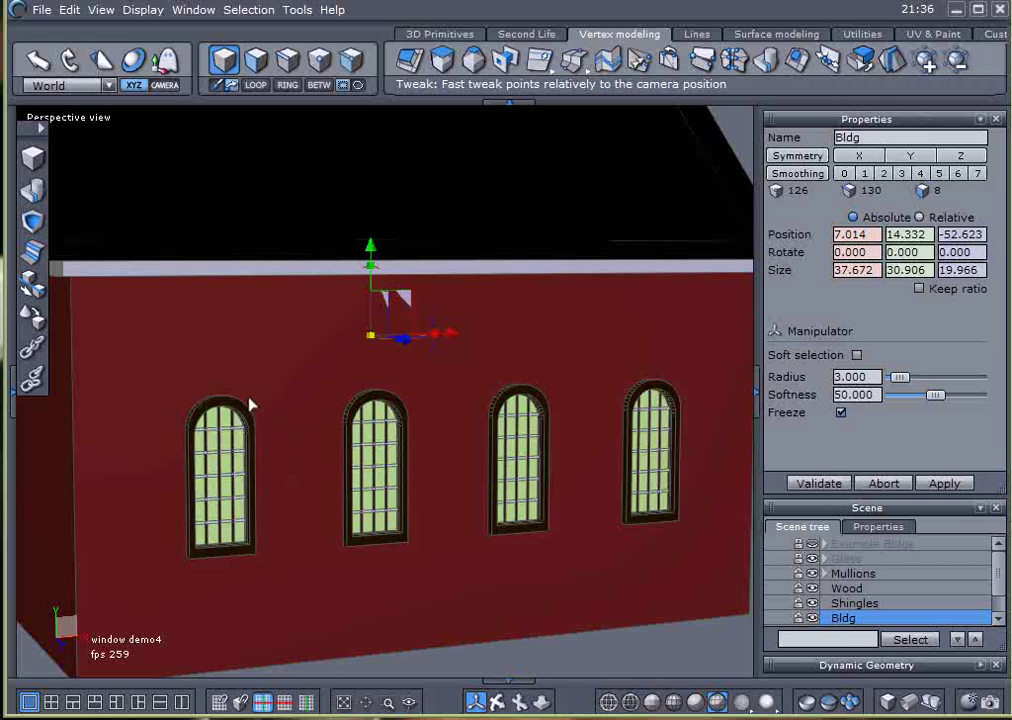
pyautogui.moveTo(257, 461); pyautogui.dragTo(336, 471, button='middle')
pyautogui.moveTo(400, 487)
pyautogui.mouseDown(button='middle')
pyautogui.moveTo(429, 490)
pyautogui.moveTo(420, 486)
pyautogui.mouseUp(button='middle')
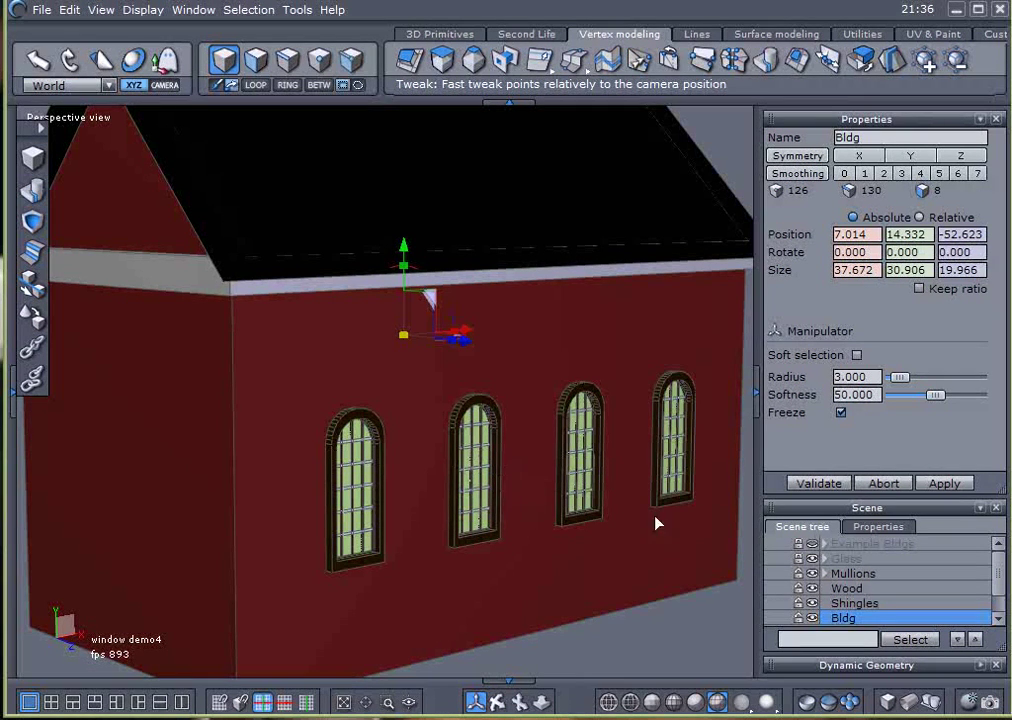
# Step: Show the hidden Example Bldgs and Glass objects and look over the example building with its deep-set arched windows
pyautogui.click(799, 544)
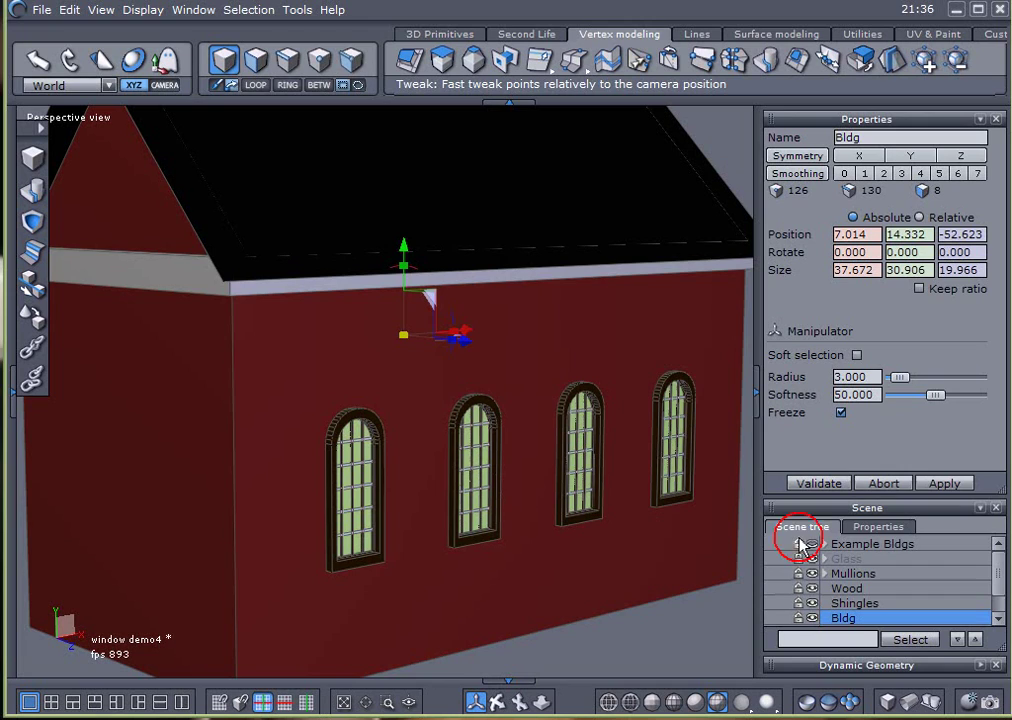
pyautogui.click(799, 559)
pyautogui.click(812, 545)
pyautogui.click(720, 613)
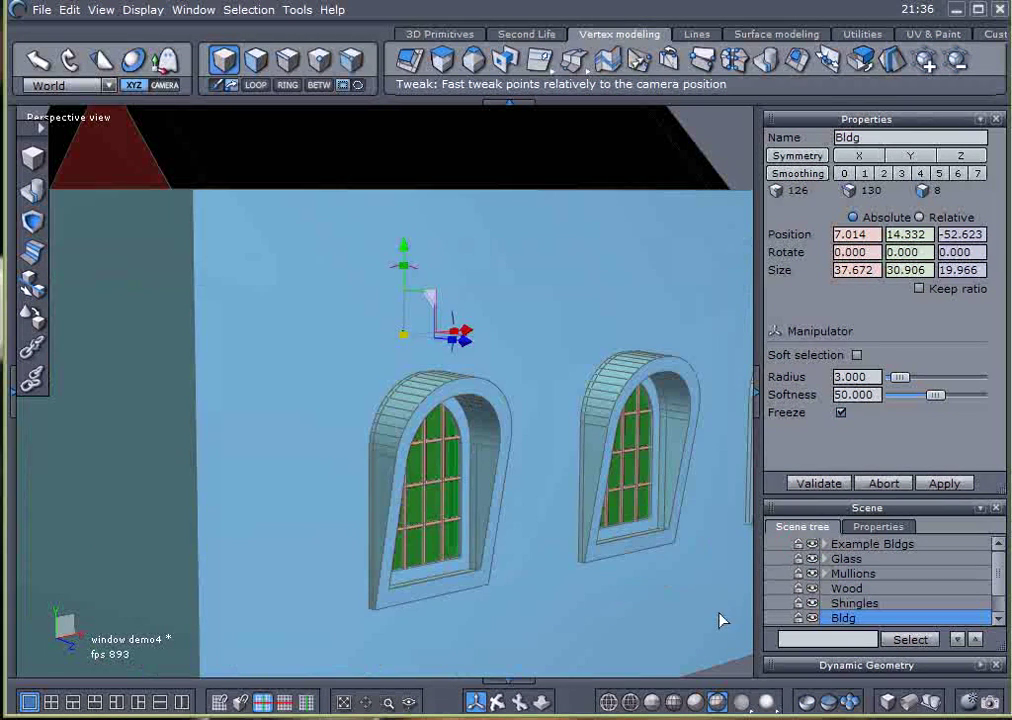
pyautogui.click(721, 614)
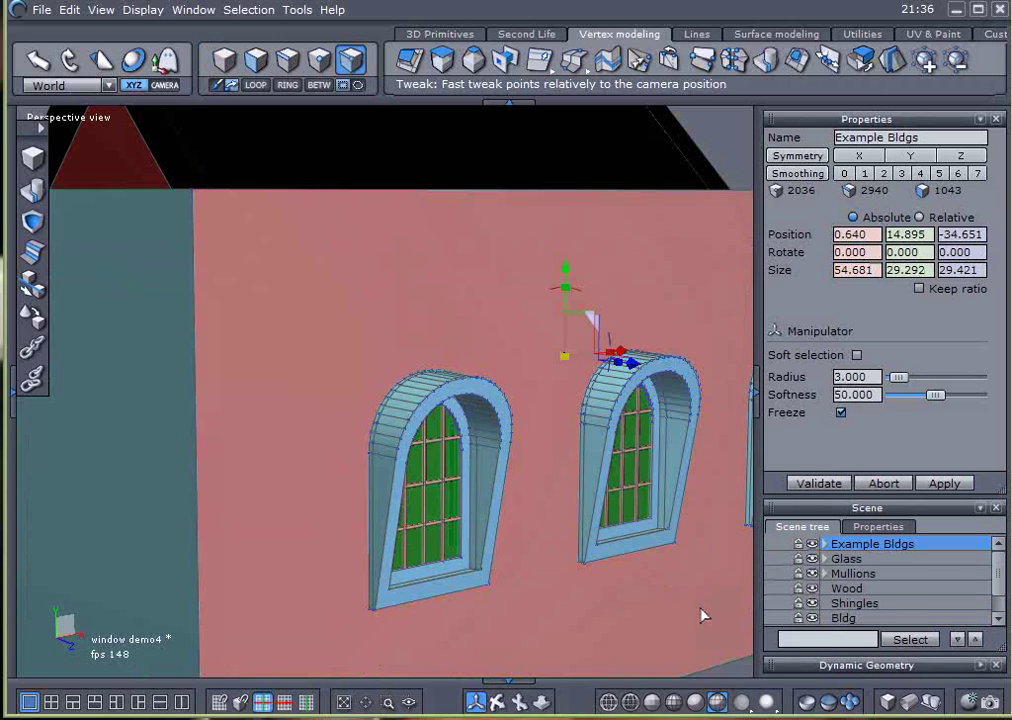
pyautogui.scroll(-4, 704, 596)
pyautogui.click(313, 360)
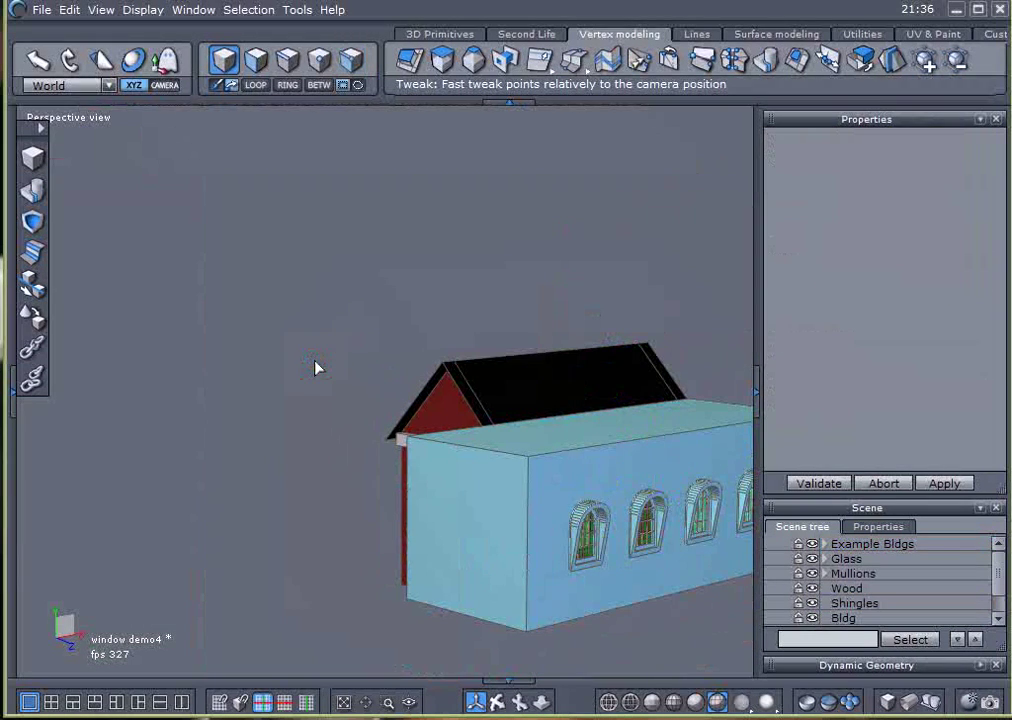
# Step: Close out the demo scene by starting a new empty scene
pyautogui.hotkey('ctrl', 'a')
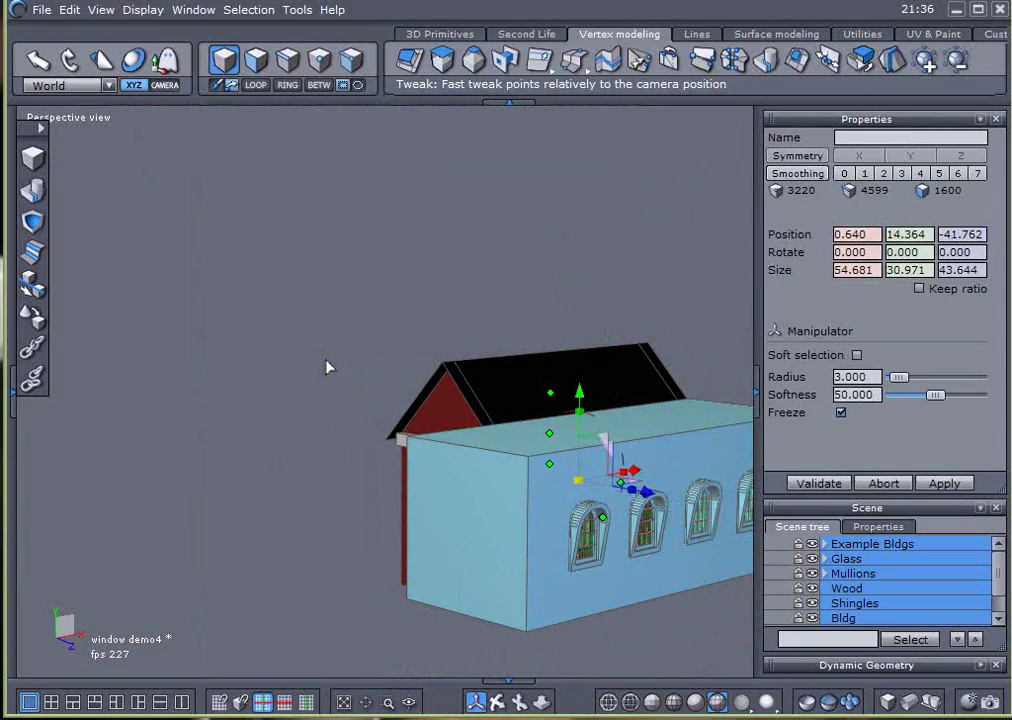
pyautogui.hotkey('ctrl', 'n')
pyautogui.click(588, 284)
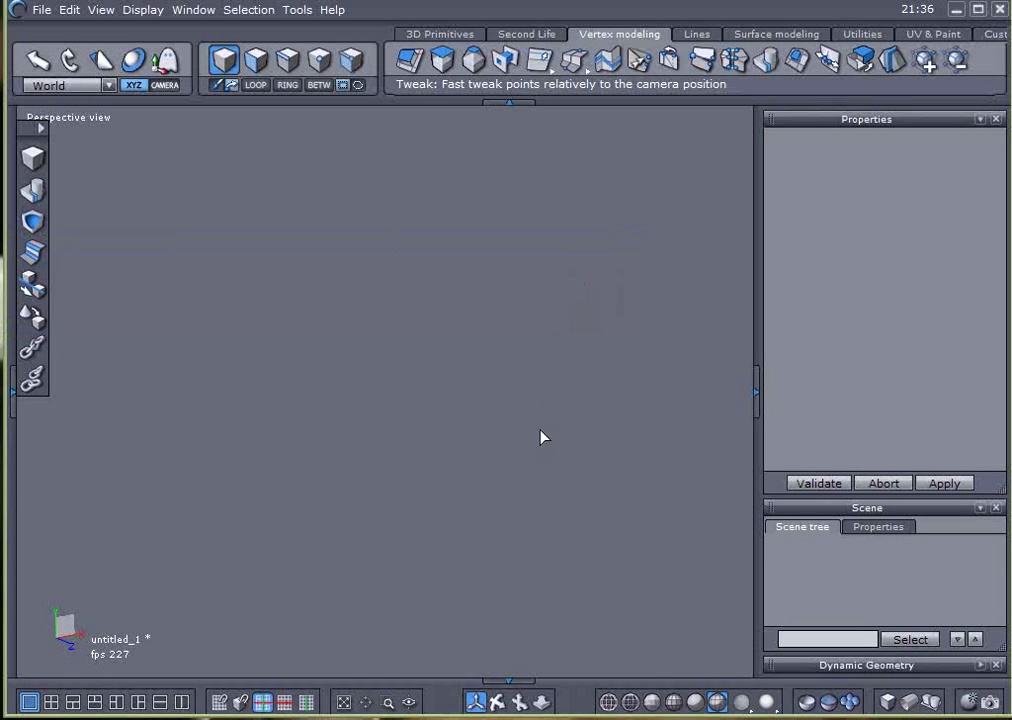
pyautogui.click(443, 163)
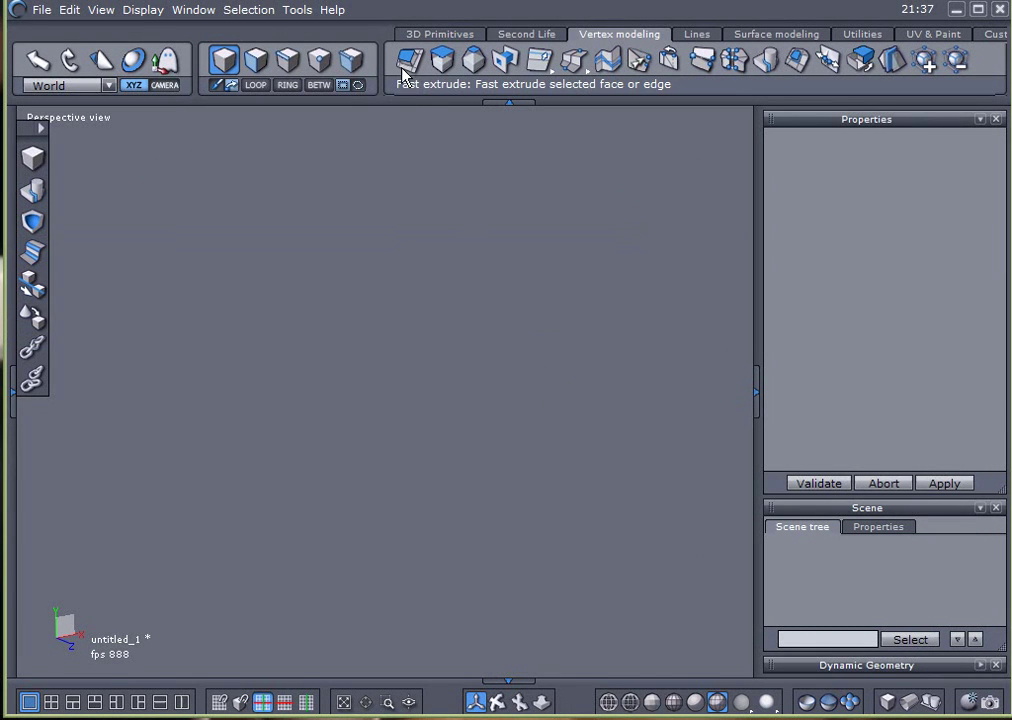
# Step: Create a cube about 30.8 units in size and stretch it along X to about 64.4 units
pyautogui.click(33, 158)
pyautogui.click(407, 346)
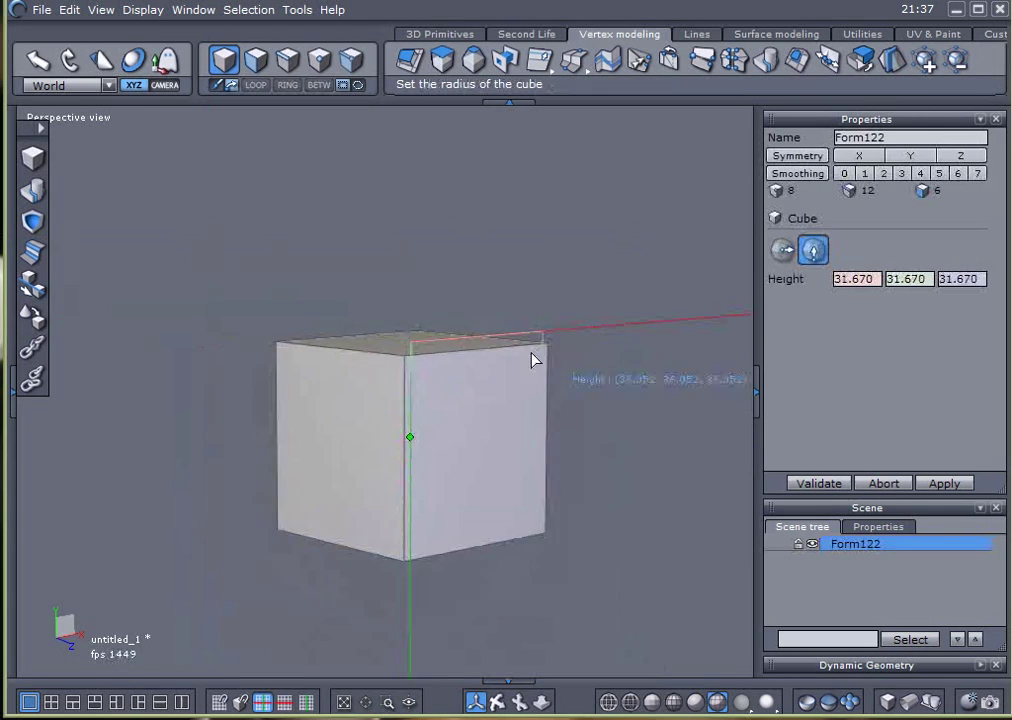
pyautogui.click(524, 350)
pyautogui.moveTo(656, 494); pyautogui.dragTo(486, 460, button='right')
pyautogui.moveTo(432, 377); pyautogui.dragTo(477, 407)
pyautogui.moveTo(477, 407); pyautogui.dragTo(495, 407, button='middle')
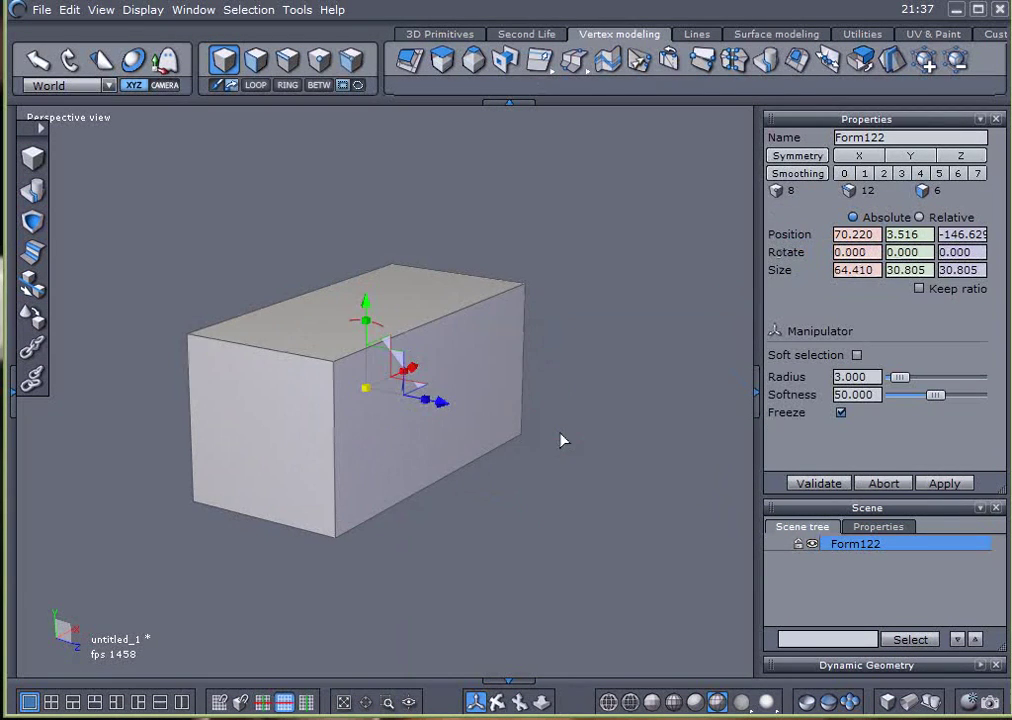
# Step: Enlarge the box to about 34.4 units high and about 72.7 units long
pyautogui.moveTo(369, 323); pyautogui.dragTo(371, 313)
pyautogui.moveTo(703, 389); pyautogui.dragTo(425, 385, button='right')
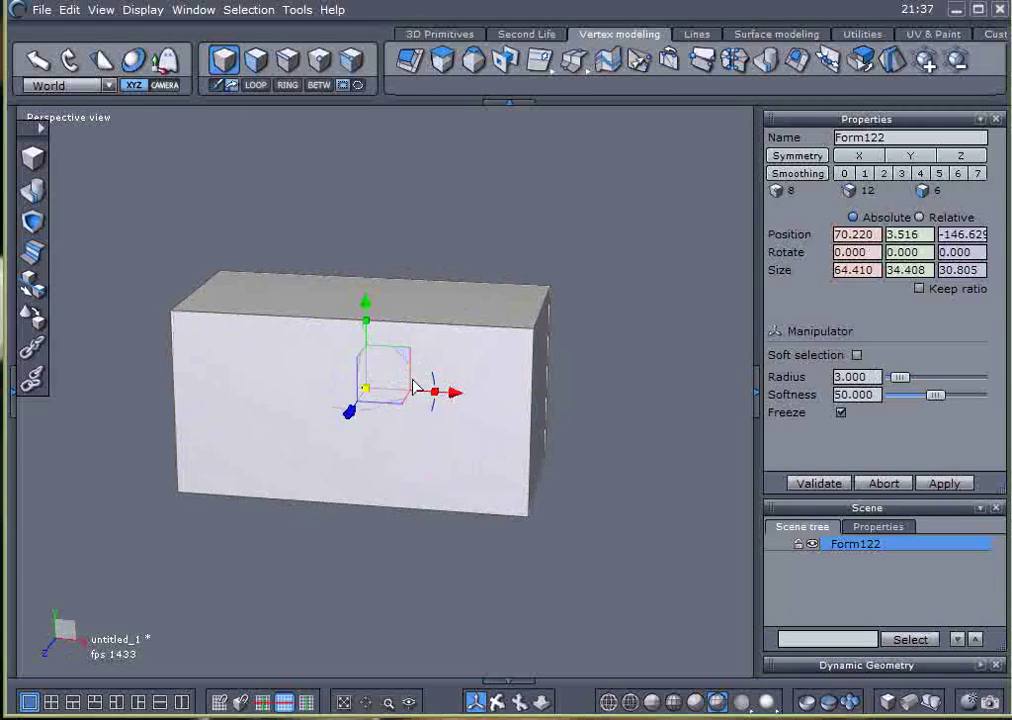
pyautogui.moveTo(437, 394); pyautogui.dragTo(455, 394)
pyautogui.moveTo(455, 394); pyautogui.dragTo(447, 437, button='middle')
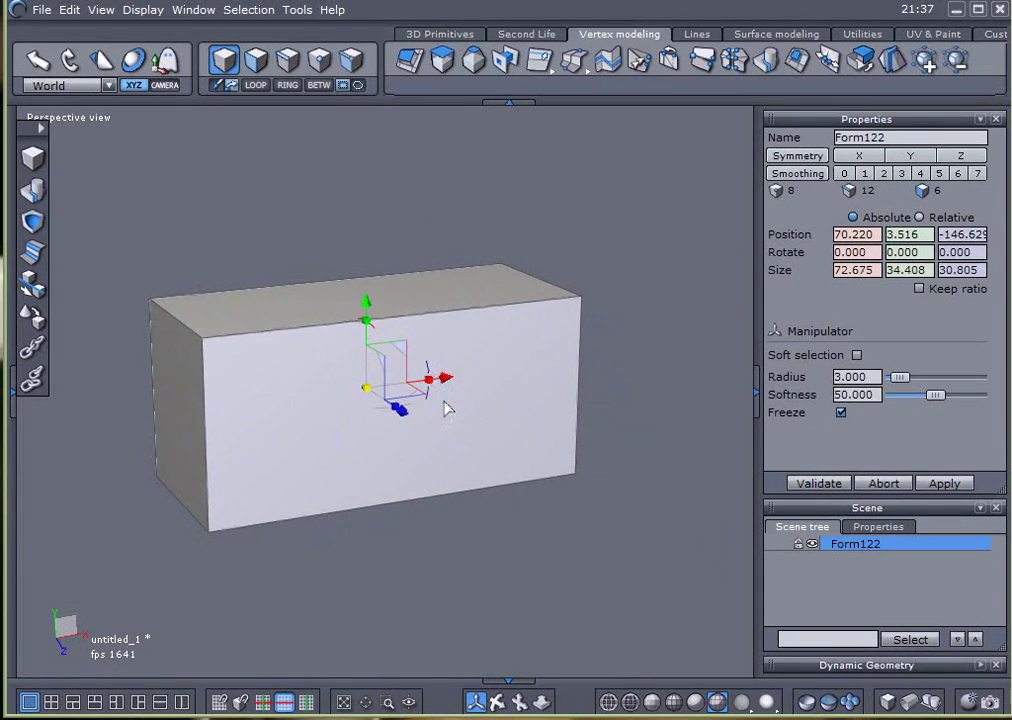
pyautogui.scroll(2, 447, 408)
pyautogui.scroll(-2, 447, 408)
pyautogui.moveTo(447, 418); pyautogui.dragTo(515, 422, button='middle')
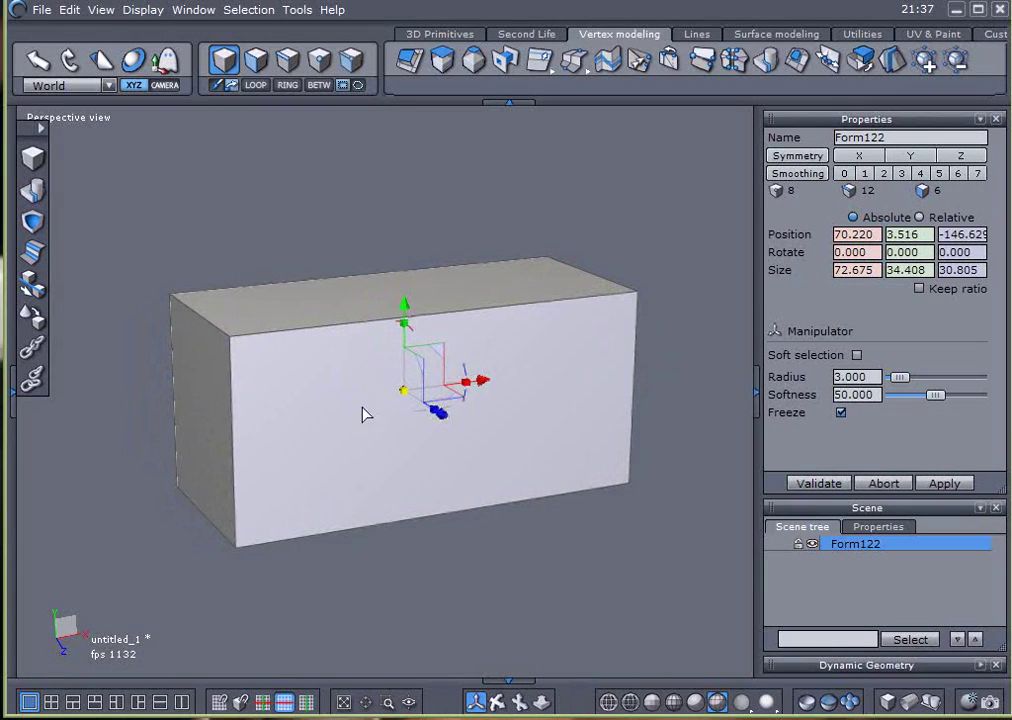
pyautogui.moveTo(363, 408); pyautogui.dragTo(409, 417, button='middle')
pyautogui.moveTo(412, 205); pyautogui.dragTo(397, 297, button='middle')
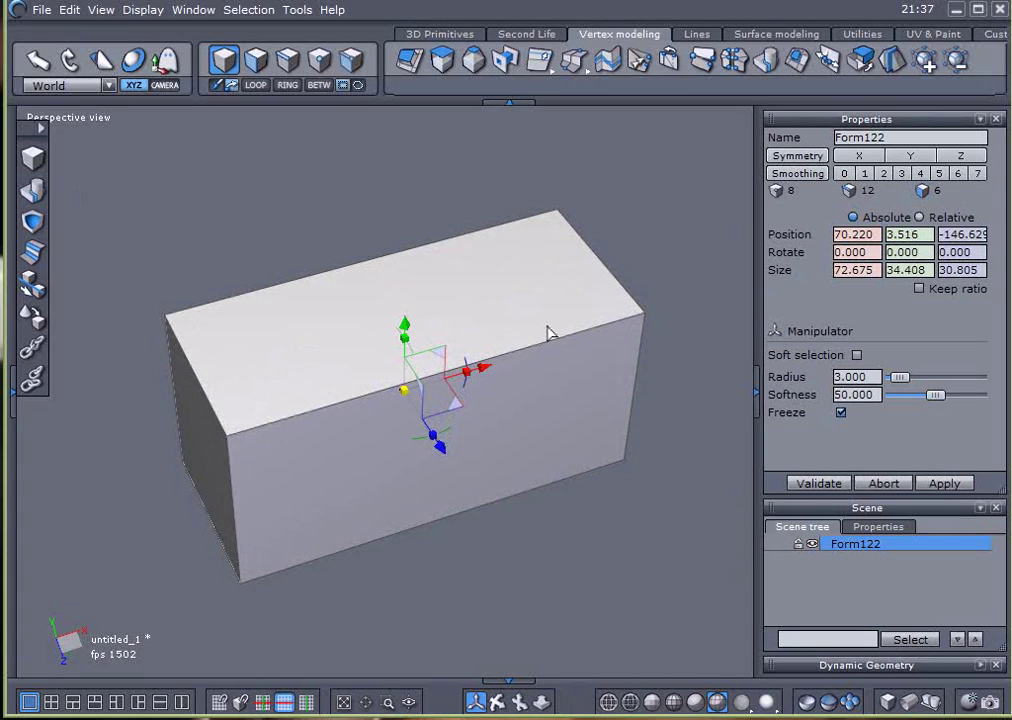
pyautogui.moveTo(548, 333); pyautogui.dragTo(547, 232, button='middle')
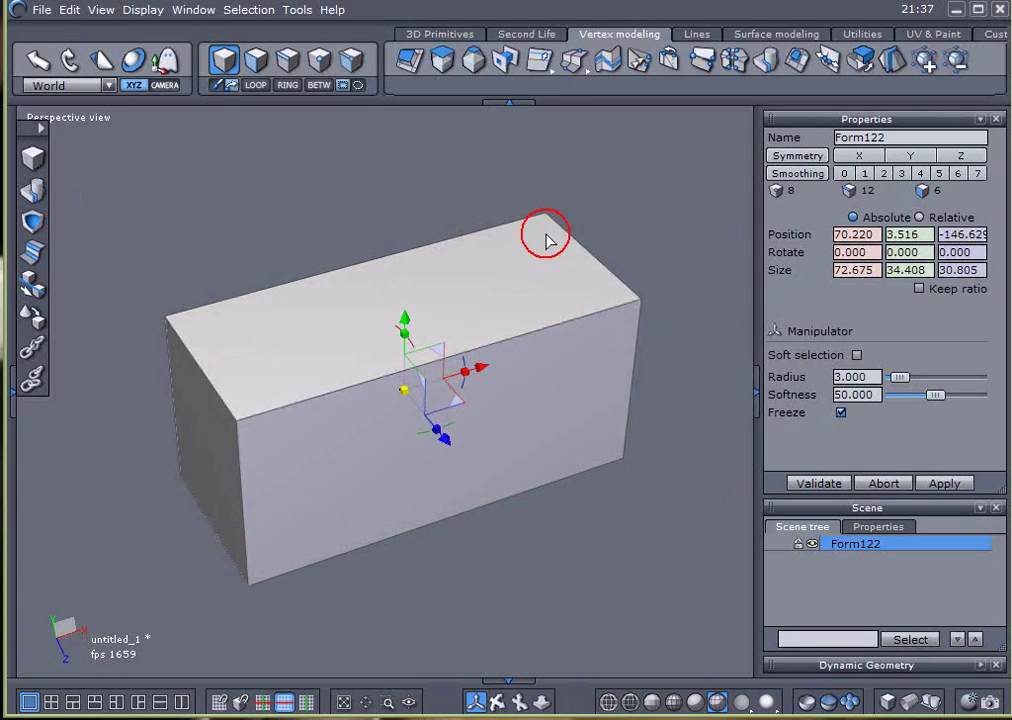
# Step: Use Tesselation by slice to cut the box lengthwise through the middle of its short top edge, and validate the cut
pyautogui.click(575, 62)
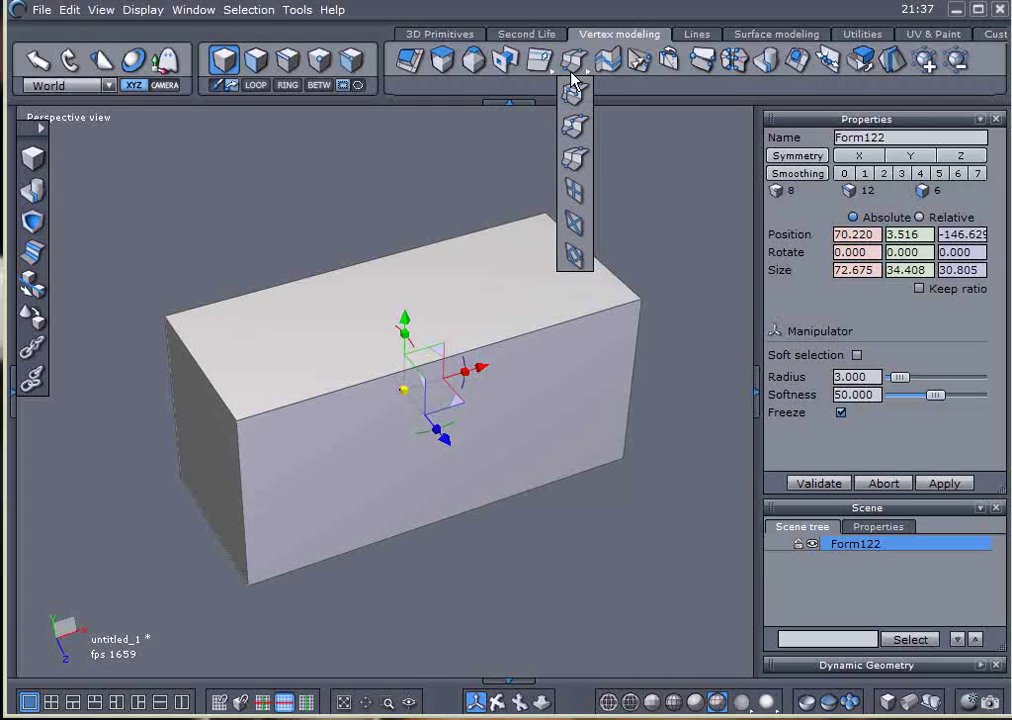
pyautogui.click(576, 159)
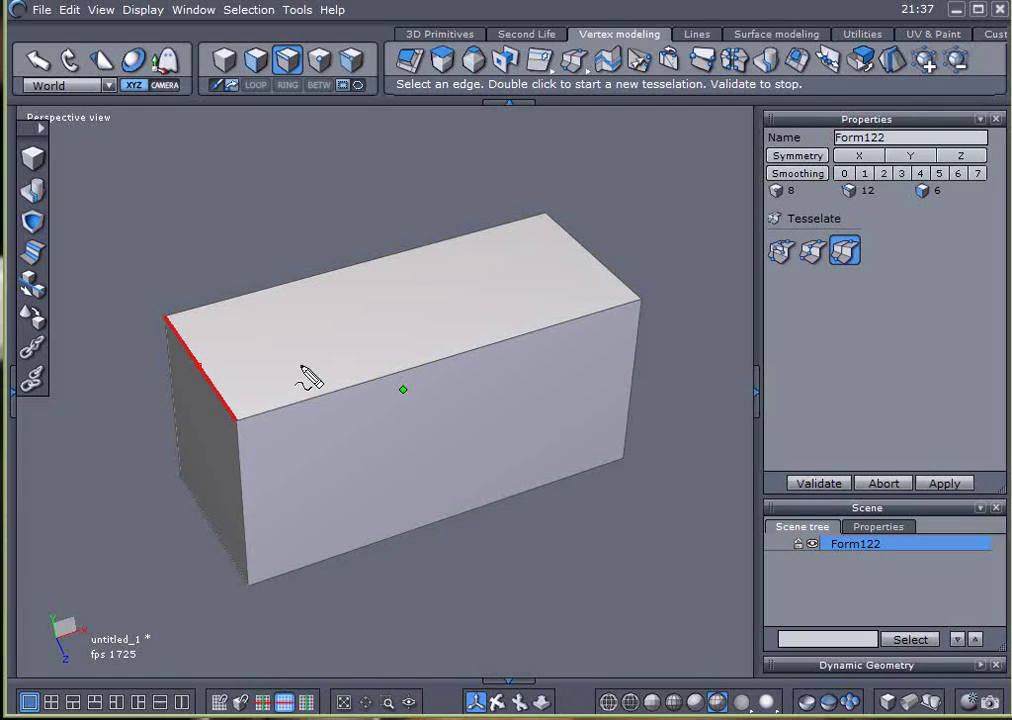
pyautogui.moveTo(592, 254)
pyautogui.mouseDown()
pyautogui.moveTo(200, 369)
pyautogui.moveTo(202, 527)
pyautogui.mouseUp()
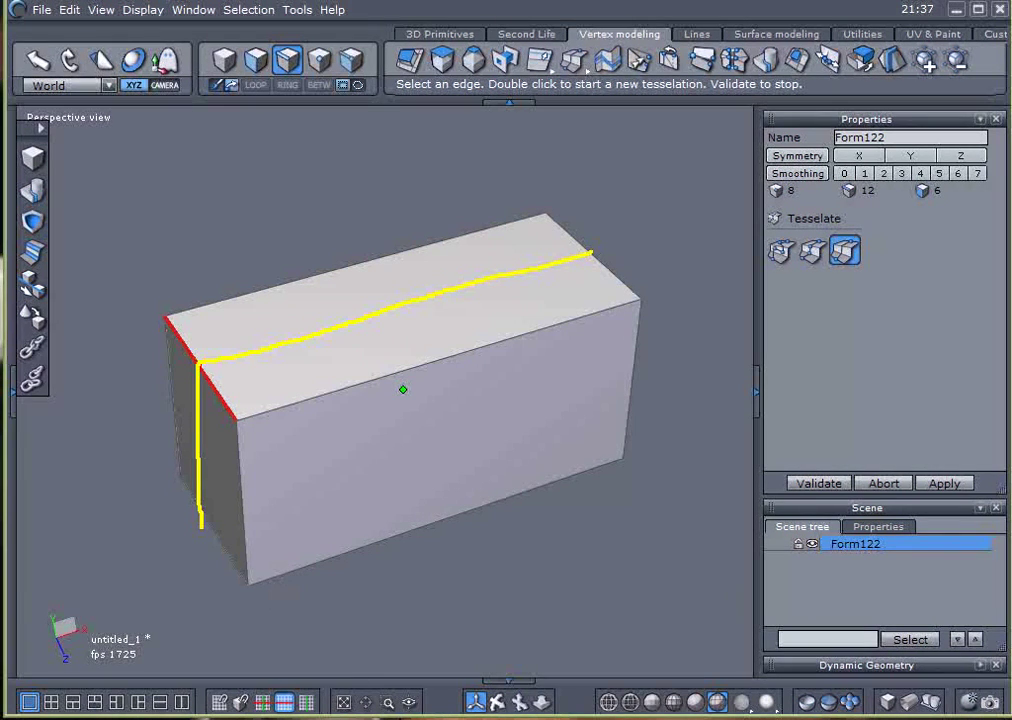
pyautogui.press('Escape')
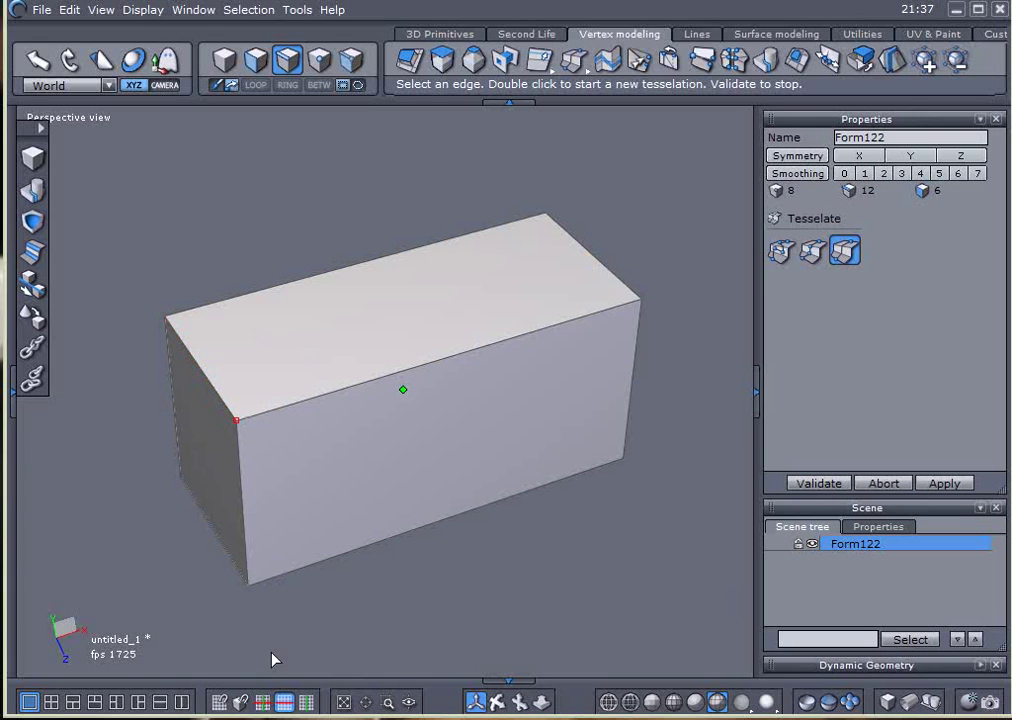
pyautogui.click(573, 60)
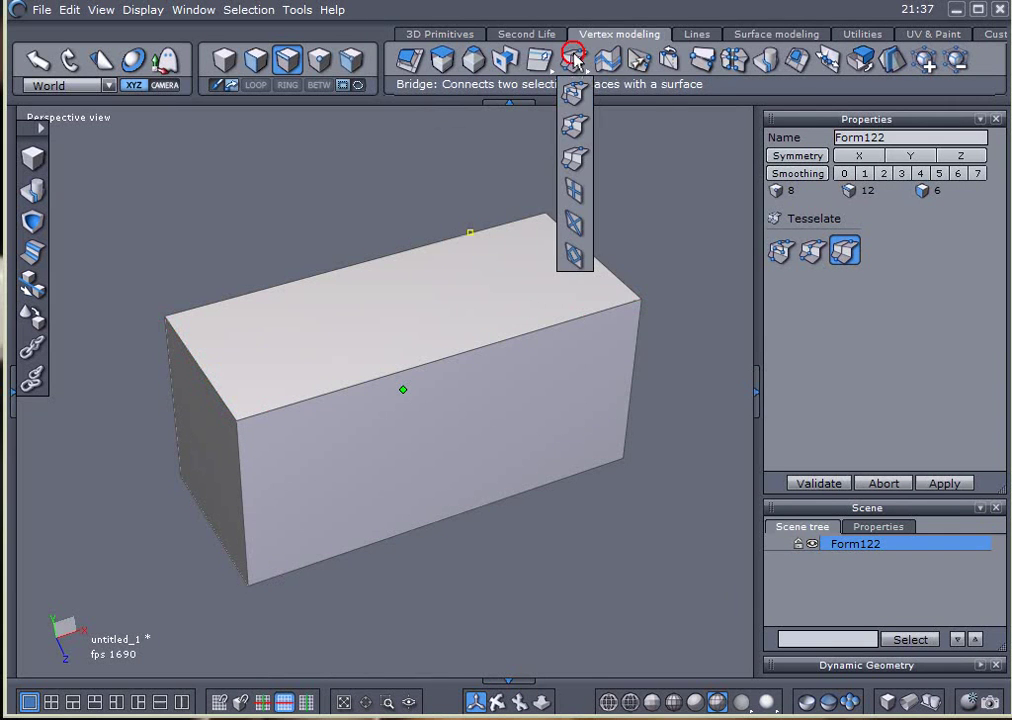
pyautogui.click(574, 158)
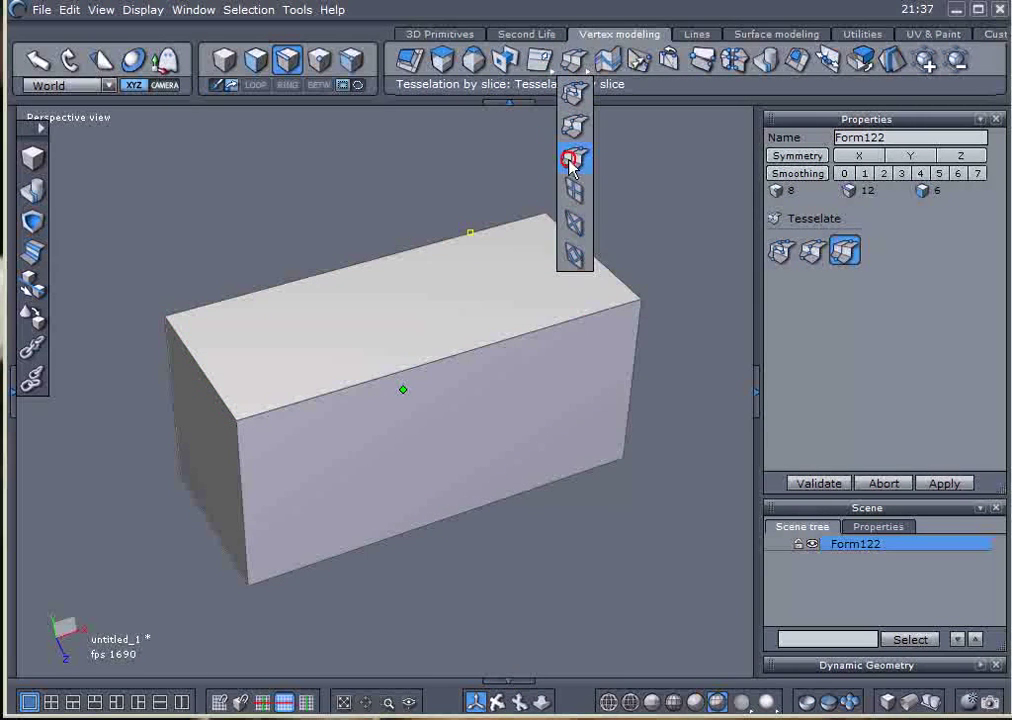
pyautogui.doubleClick(593, 262)
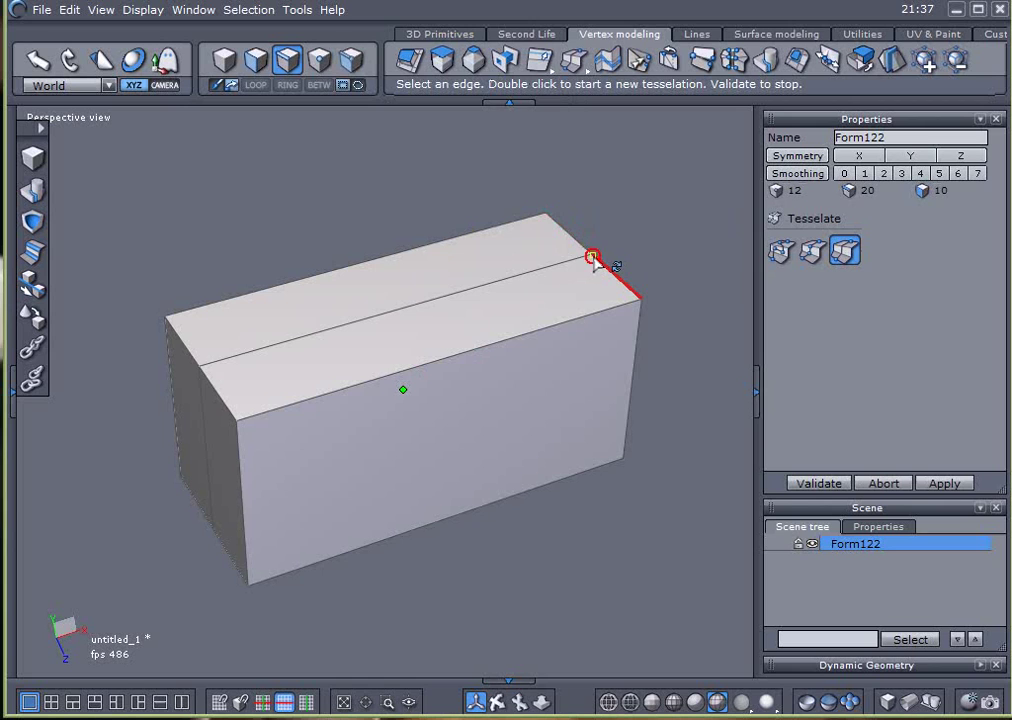
pyautogui.click(798, 484)
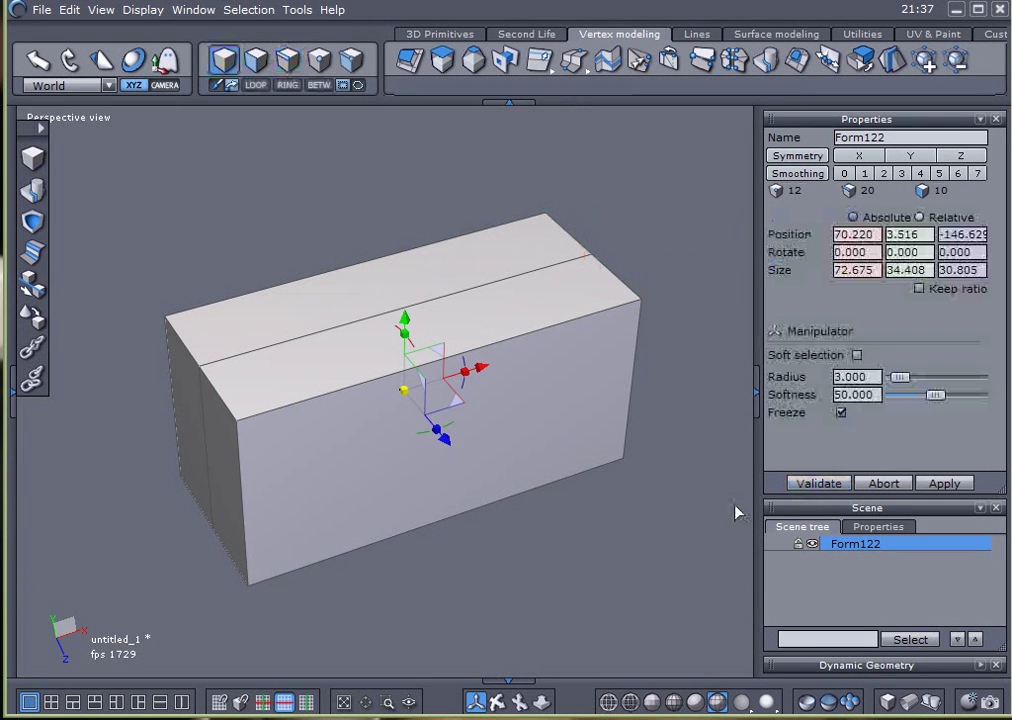
# Step: Select the faces of the box's back half and delete them, keeping only the front half as an open-backed wall
pyautogui.click(254, 66)
pyautogui.moveTo(242, 424); pyautogui.dragTo(645, 372, button='middle')
pyautogui.moveTo(498, 340); pyautogui.dragTo(462, 428)
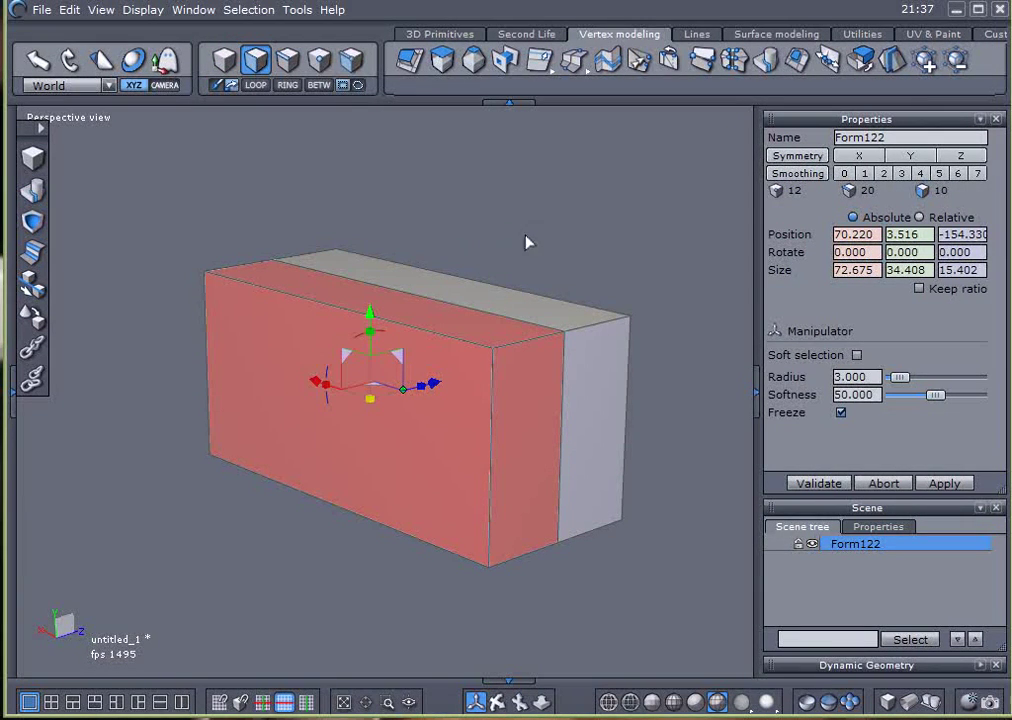
pyautogui.press('Delete')
pyautogui.moveTo(248, 345)
pyautogui.mouseDown()
pyautogui.moveTo(276, 492)
pyautogui.moveTo(128, 573)
pyautogui.mouseUp()
pyautogui.press('Delete')
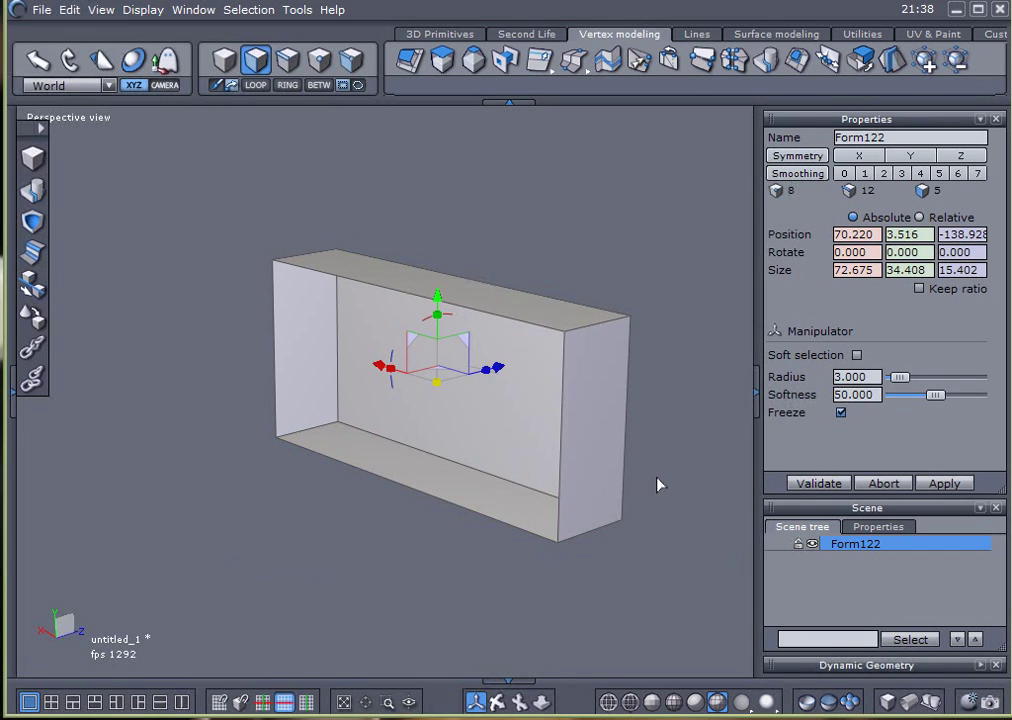
# Step: Create a cube about 11.5 units wide above the wall's end and stretch its height to about 23.6 units
pyautogui.moveTo(659, 477); pyautogui.dragTo(136, 314, button='right')
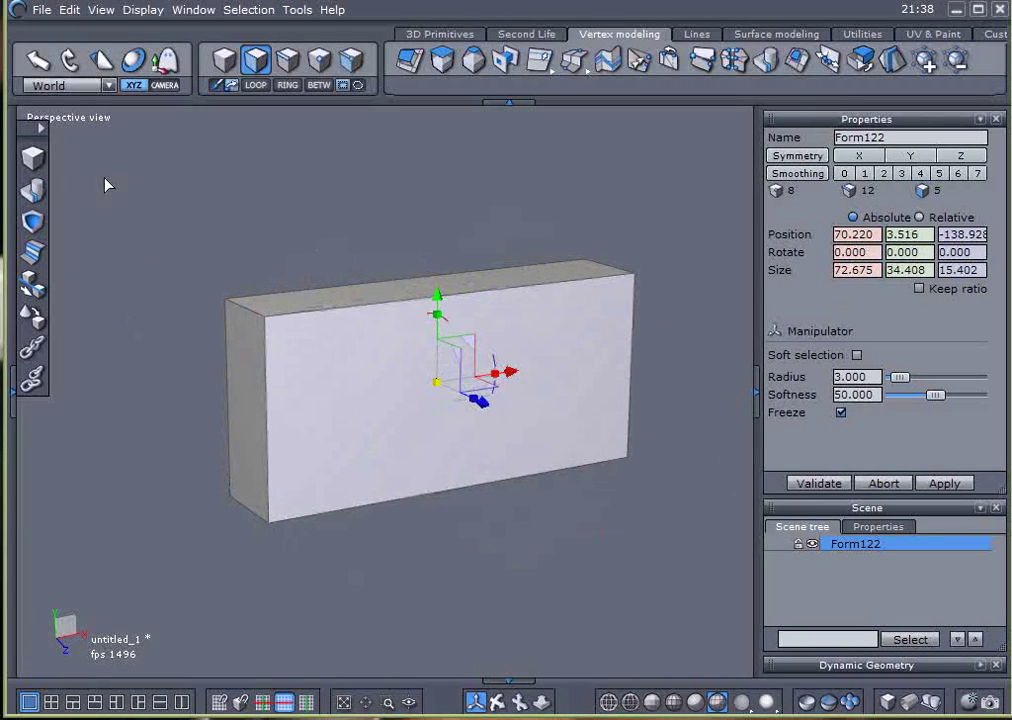
pyautogui.click(40, 161)
pyautogui.click(271, 194)
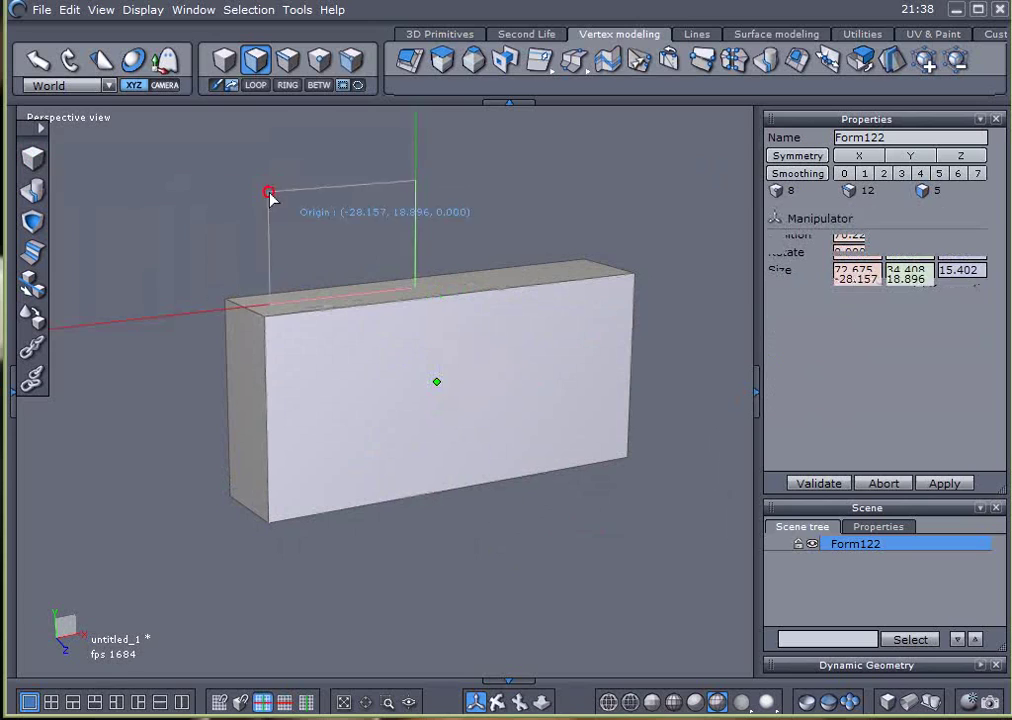
pyautogui.click(331, 223)
pyautogui.scroll(3, 330, 222)
pyautogui.moveTo(372, 216); pyautogui.dragTo(402, 322, button='middle')
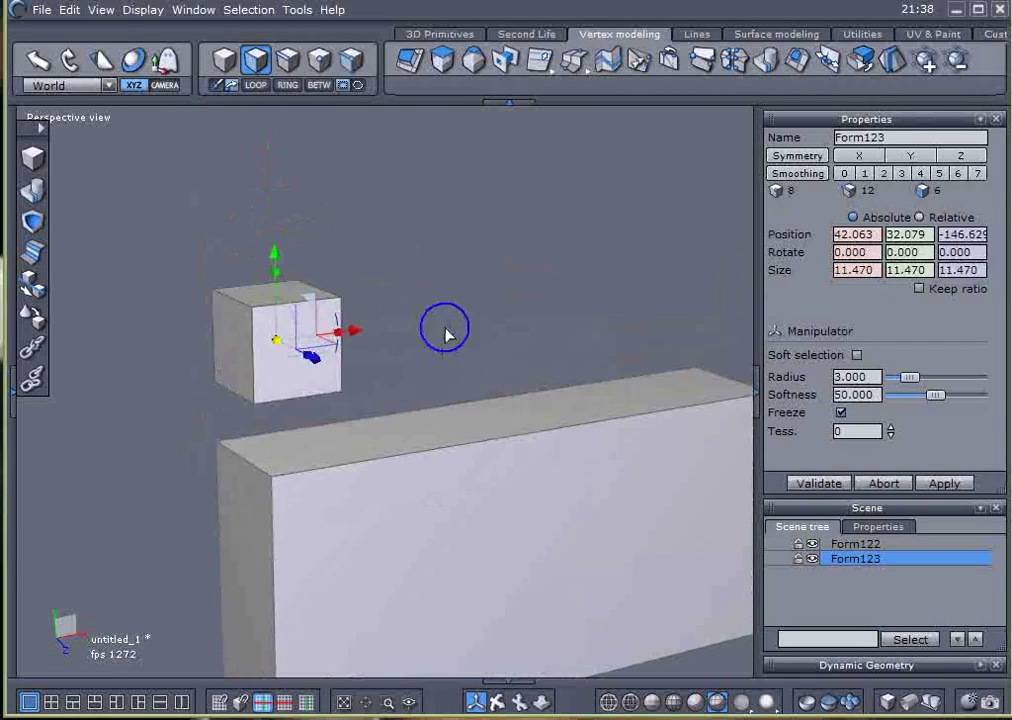
pyautogui.moveTo(295, 281); pyautogui.dragTo(266, 210)
pyautogui.moveTo(160, 318); pyautogui.dragTo(318, 339, button='right')
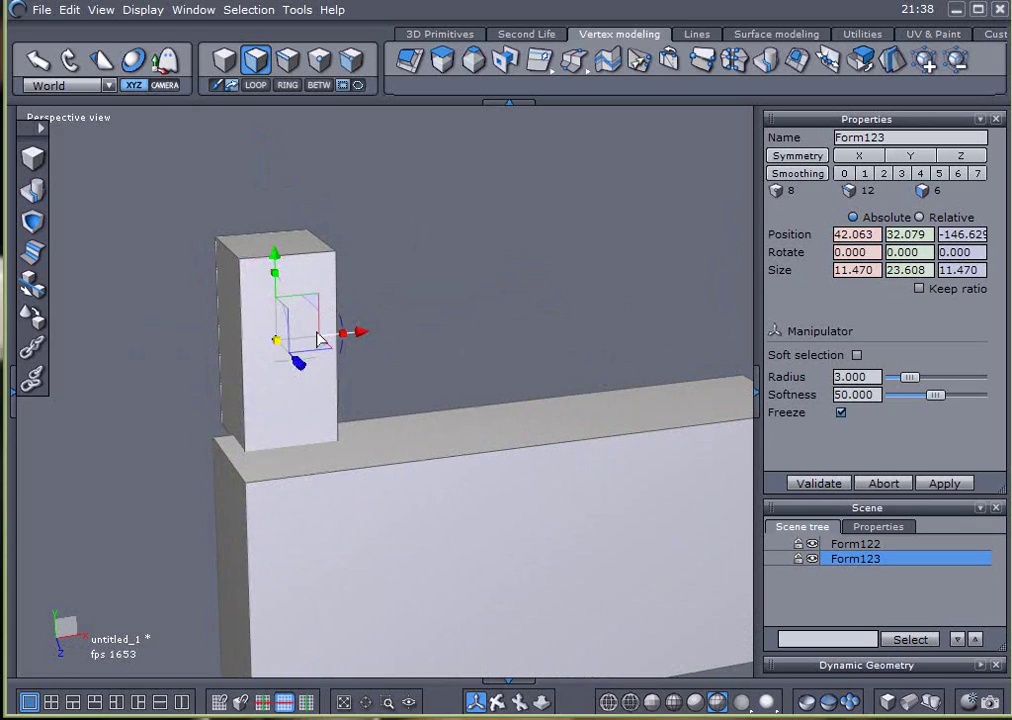
# Step: Round the two upper side edges of the small block into a smooth arch and validate the result
pyautogui.click(287, 65)
pyautogui.click(287, 62)
pyautogui.scroll(3, 248, 221)
pyautogui.click(226, 298)
pyautogui.keyDown('shift'); pyautogui.click(390, 274); pyautogui.keyUp('shift')
pyautogui.click(32, 252)
pyautogui.moveTo(890, 282); pyautogui.dragTo(892, 271)
pyautogui.click(830, 484)
pyautogui.scroll(-5, 501, 530)
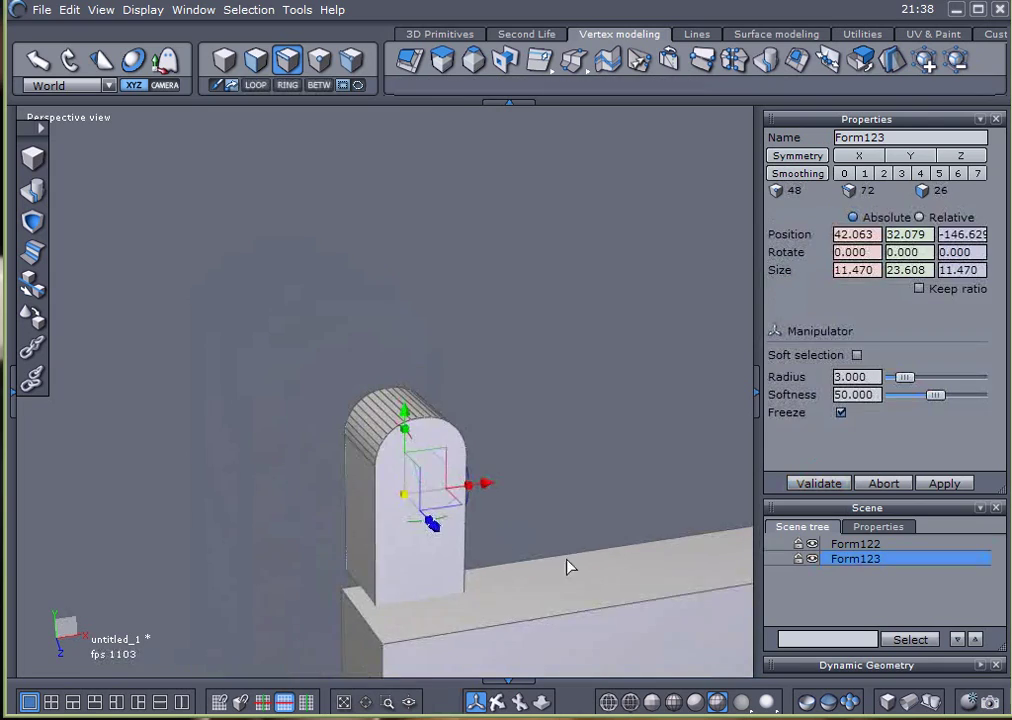
# Step: Move the arched block in front of the wall and lower it to about Y 13.5, Z -120
pyautogui.moveTo(559, 548); pyautogui.dragTo(502, 456, button='middle')
pyautogui.moveTo(284, 360); pyautogui.dragTo(472, 436)
pyautogui.moveTo(397, 332); pyautogui.dragTo(409, 495)
# Step: Scale the arched block uniformly to about 7.7 by 15.9 by 7.7 units and push it partly into the wall at about Z -133.4
pyautogui.scroll(-3, 618, 500)
pyautogui.moveTo(642, 570); pyautogui.dragTo(640, 465, button='middle')
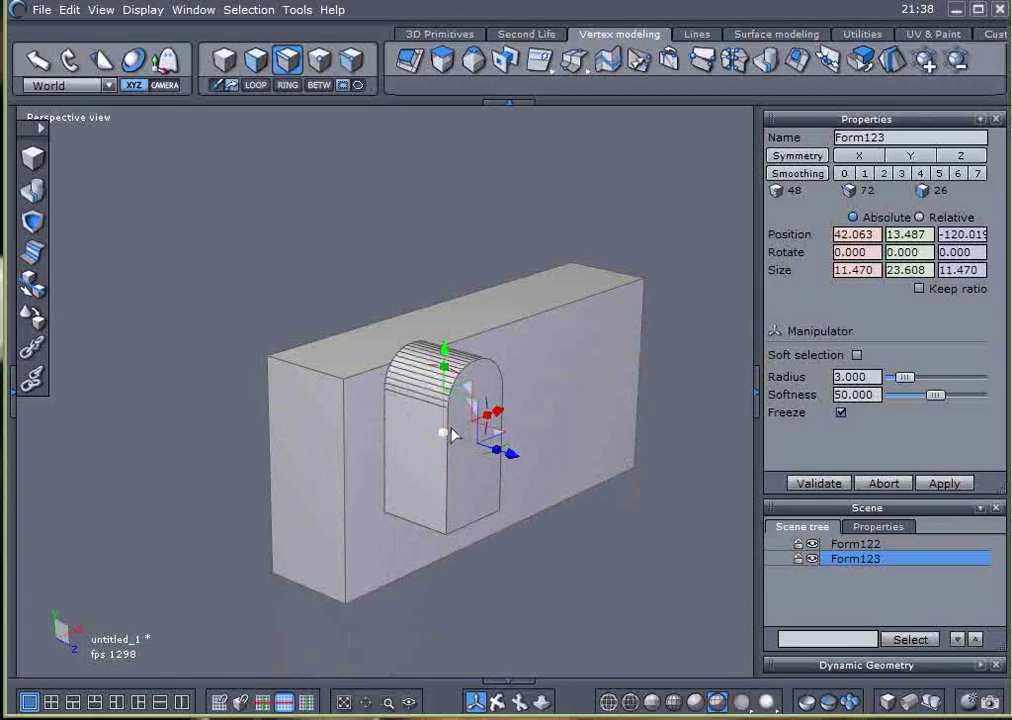
pyautogui.moveTo(445, 436); pyautogui.dragTo(443, 477)
pyautogui.moveTo(510, 457); pyautogui.dragTo(434, 445)
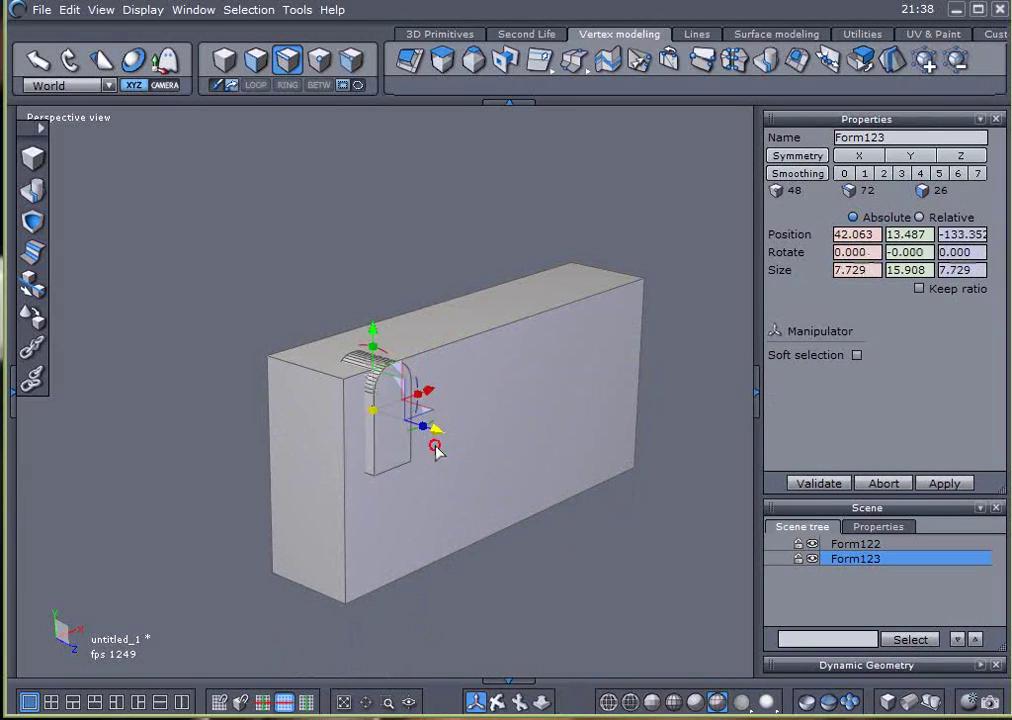
# Step: Lower the arched block and shift it along the wall to about X 45.4, Y 3.9
pyautogui.scroll(4, 402, 529)
pyautogui.moveTo(410, 541); pyautogui.dragTo(375, 268, button='middle')
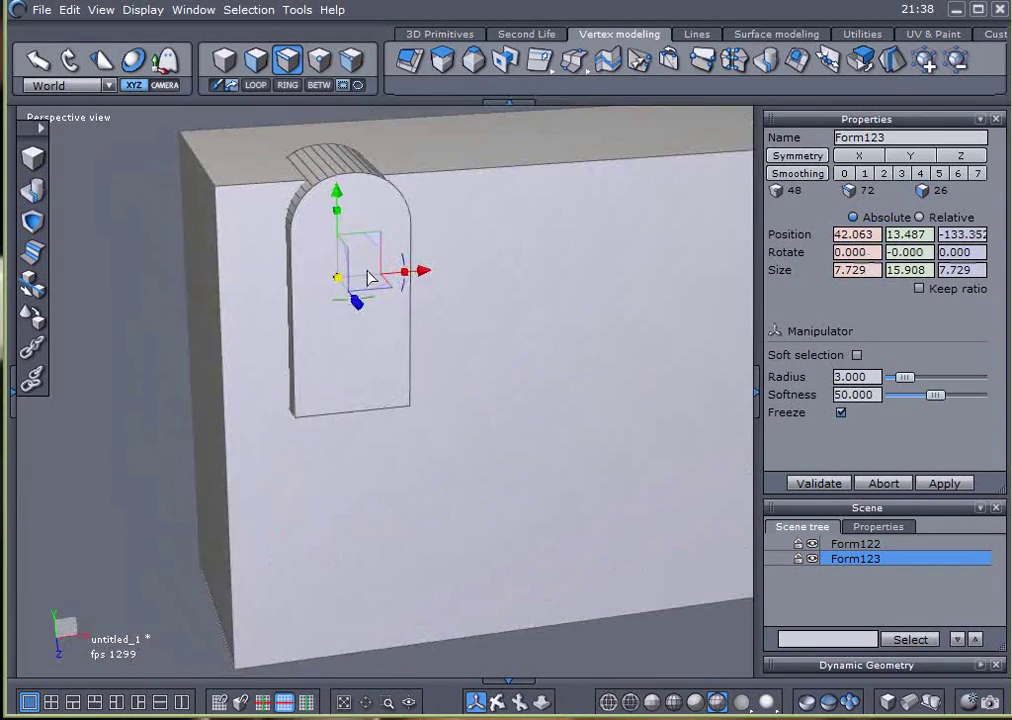
pyautogui.moveTo(338, 199); pyautogui.dragTo(336, 342)
pyautogui.scroll(-5, 479, 485)
pyautogui.moveTo(580, 475); pyautogui.dragTo(373, 440, button='middle')
pyautogui.moveTo(284, 427); pyautogui.dragTo(305, 420)
pyautogui.scroll(2, 234, 455)
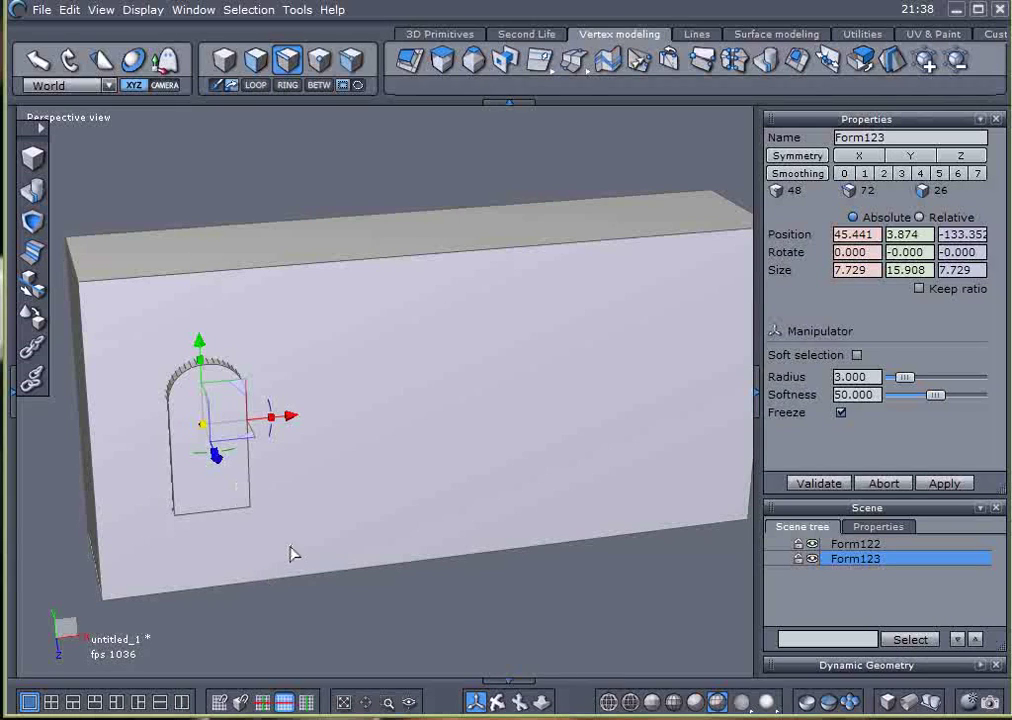
# Step: Duplicate the arched block twice with even spacing along the wall, the farthest copy at about X 91.3
pyautogui.hotkey('ctrl', 'd')
pyautogui.moveTo(297, 422); pyautogui.dragTo(698, 395)
pyautogui.hotkey('ctrl', 'd')
pyautogui.click(765, 585)
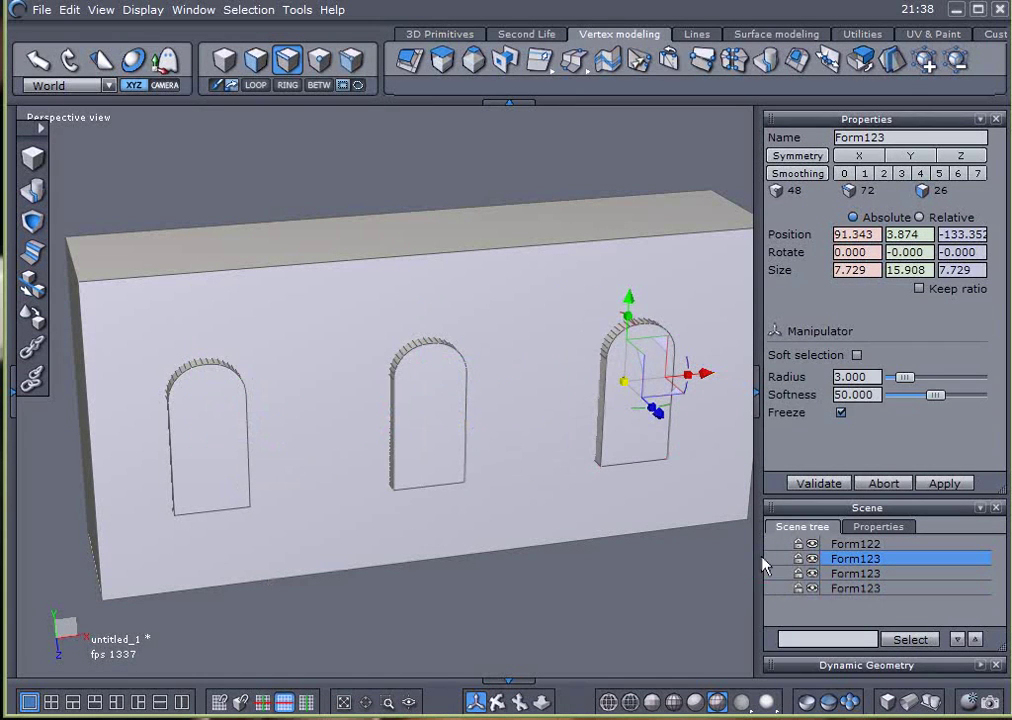
# Step: Select all three arched blocks, subtract them from the wall with a Boolean difference, and validate
pyautogui.click(663, 588)
pyautogui.click(650, 515)
pyautogui.click(660, 430)
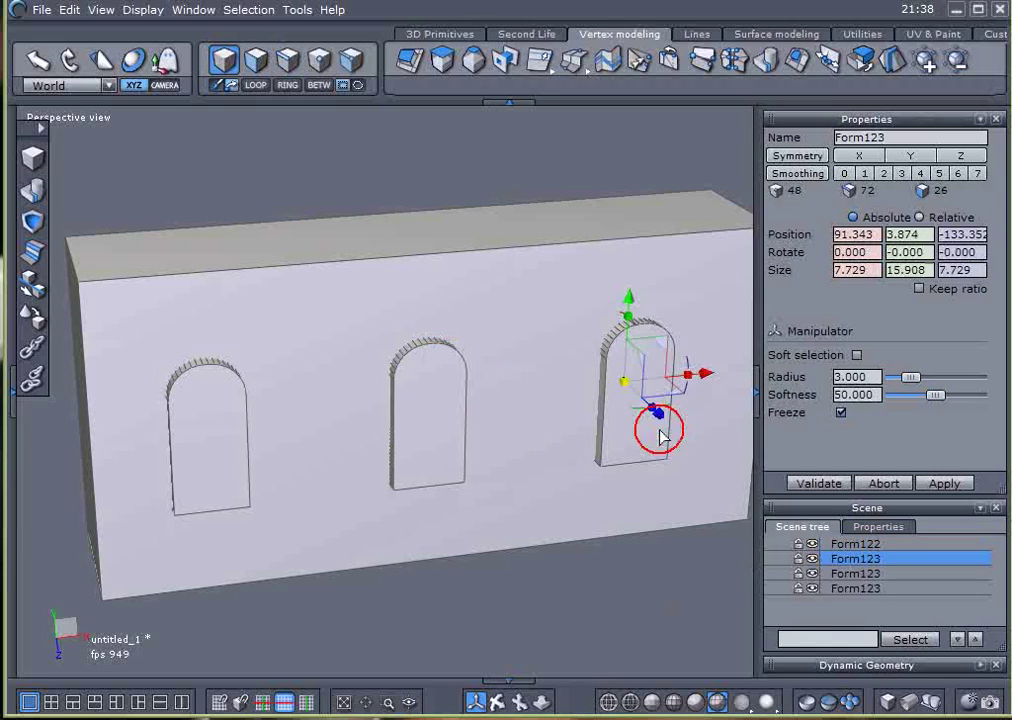
pyautogui.keyDown('shift'); pyautogui.click(405, 427); pyautogui.keyUp('shift')
pyautogui.keyDown('shift'); pyautogui.click(184, 436); pyautogui.keyUp('shift')
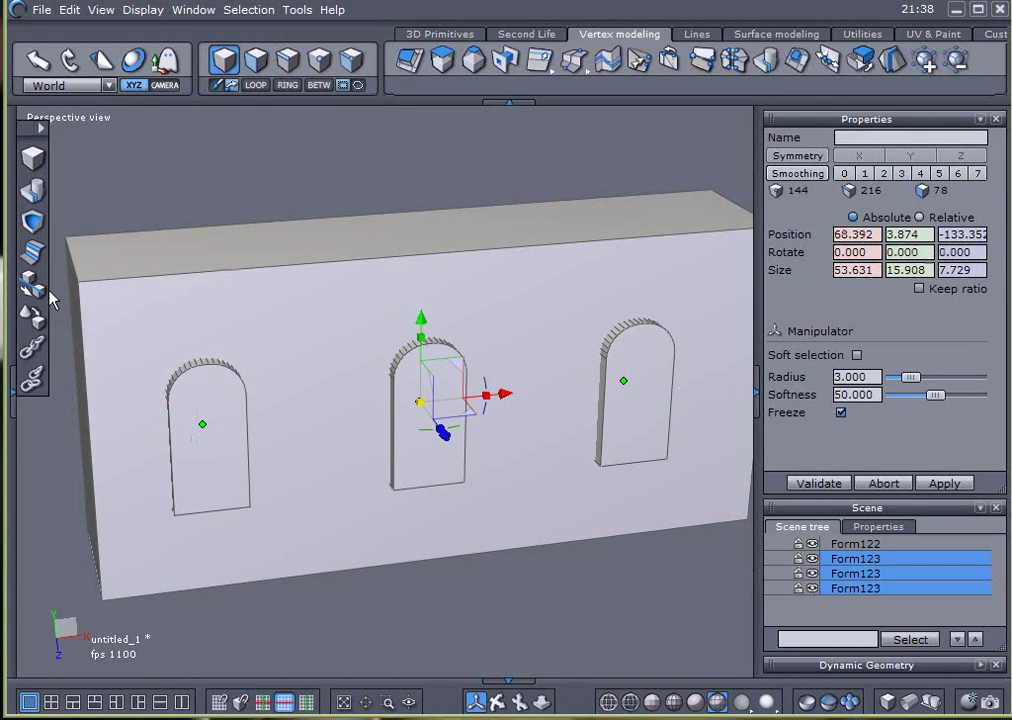
pyautogui.click(33, 221)
pyautogui.click(252, 298)
pyautogui.click(822, 483)
# Step: Examine the three arched recesses cut into the wall from several angles
pyautogui.moveTo(567, 509); pyautogui.dragTo(529, 455, button='middle')
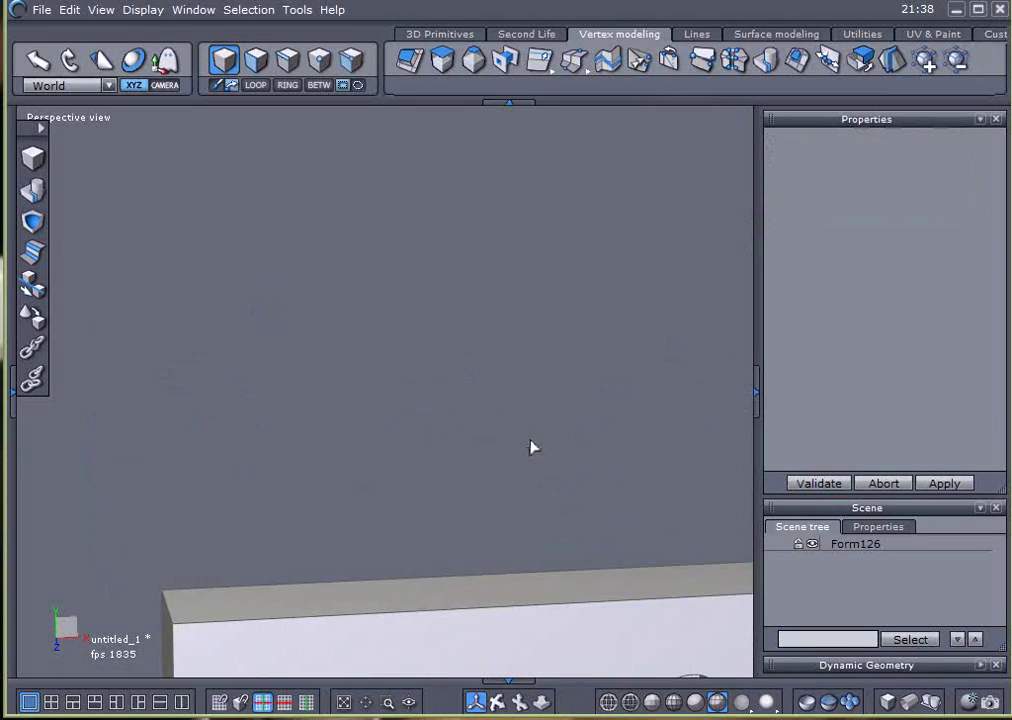
pyautogui.scroll(-2, 533, 523)
pyautogui.click(576, 598)
pyautogui.moveTo(581, 596); pyautogui.dragTo(490, 353, button='middle')
pyautogui.moveTo(430, 428); pyautogui.dragTo(492, 425, button='middle')
pyautogui.scroll(3, 446, 450)
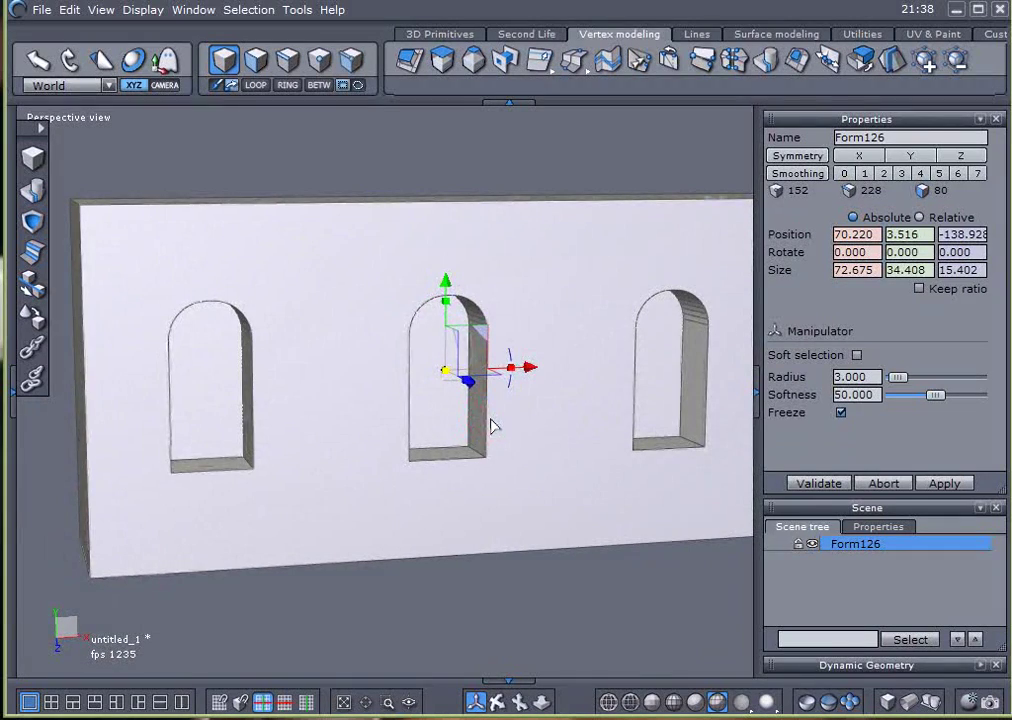
pyautogui.moveTo(362, 468); pyautogui.dragTo(387, 480, button='middle')
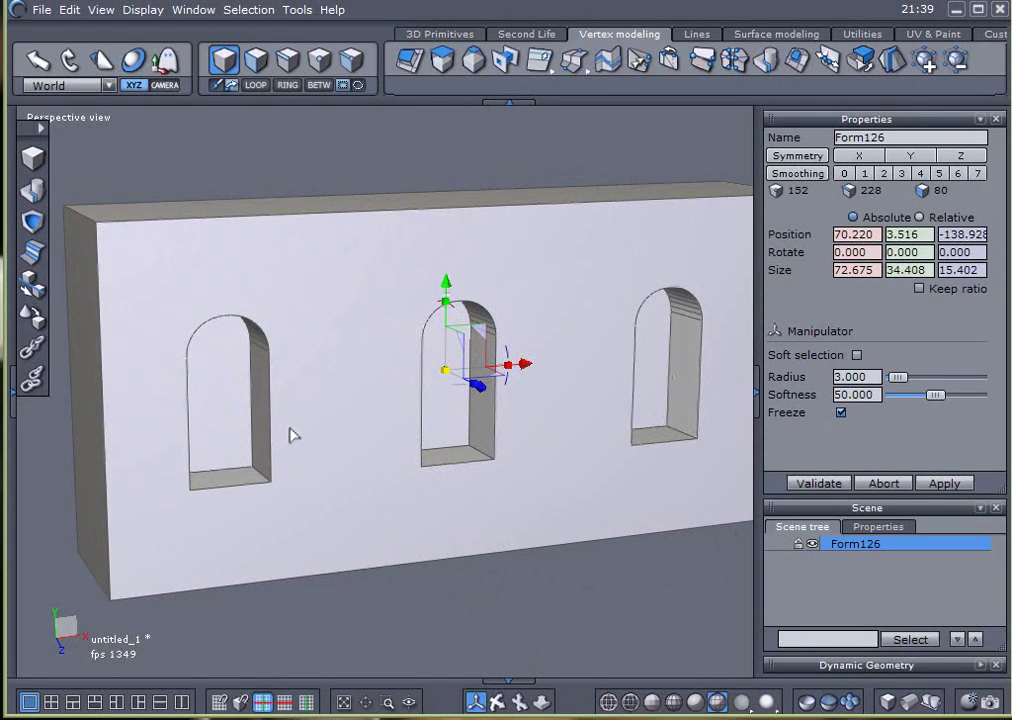
pyautogui.moveTo(314, 427); pyautogui.dragTo(353, 476, button='middle')
pyautogui.moveTo(429, 237); pyautogui.dragTo(365, 248, button='middle')
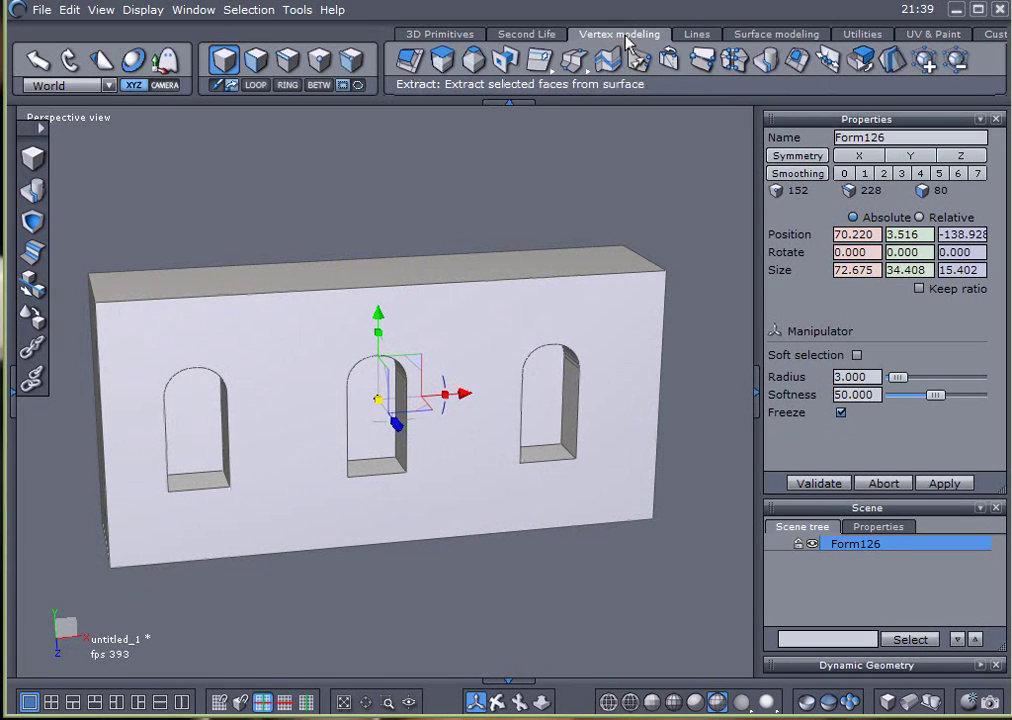
# Step: Start the Symmetry tool on the wall and examine its front and top for the mirror direction
pyautogui.click(892, 62)
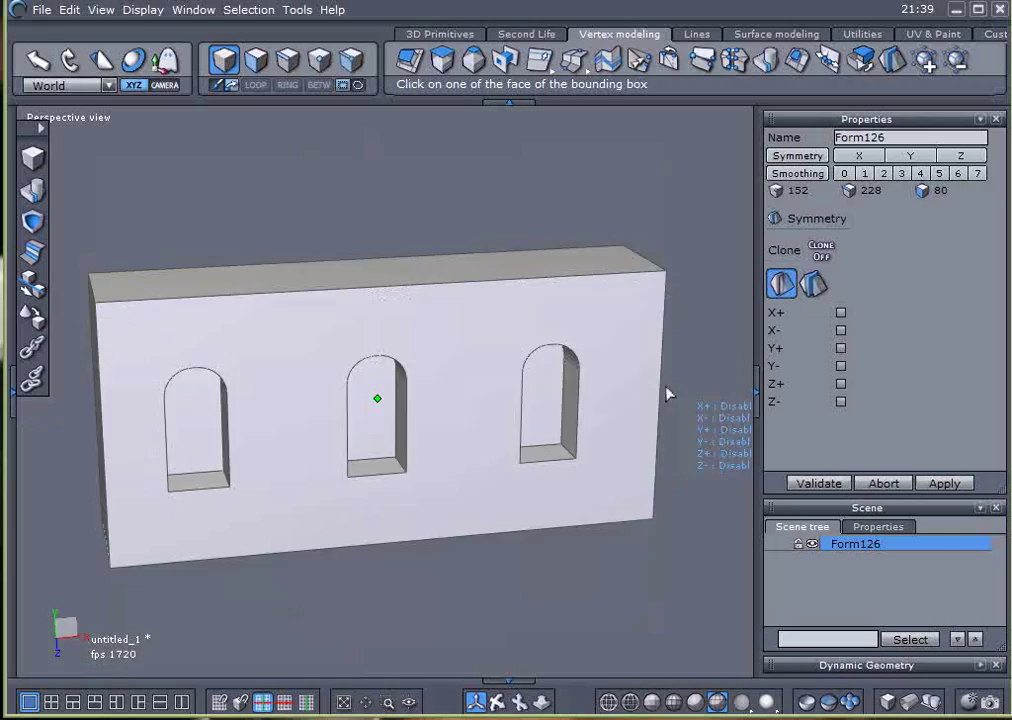
pyautogui.moveTo(666, 394); pyautogui.dragTo(512, 367, button='middle')
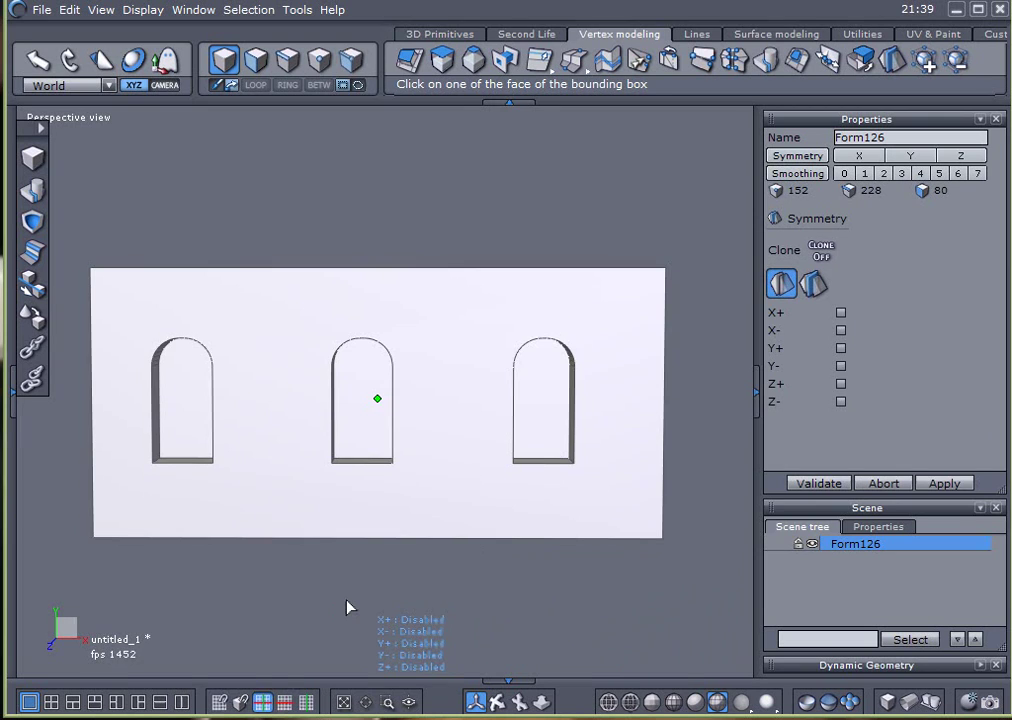
pyautogui.moveTo(348, 608); pyautogui.dragTo(338, 638, button='right')
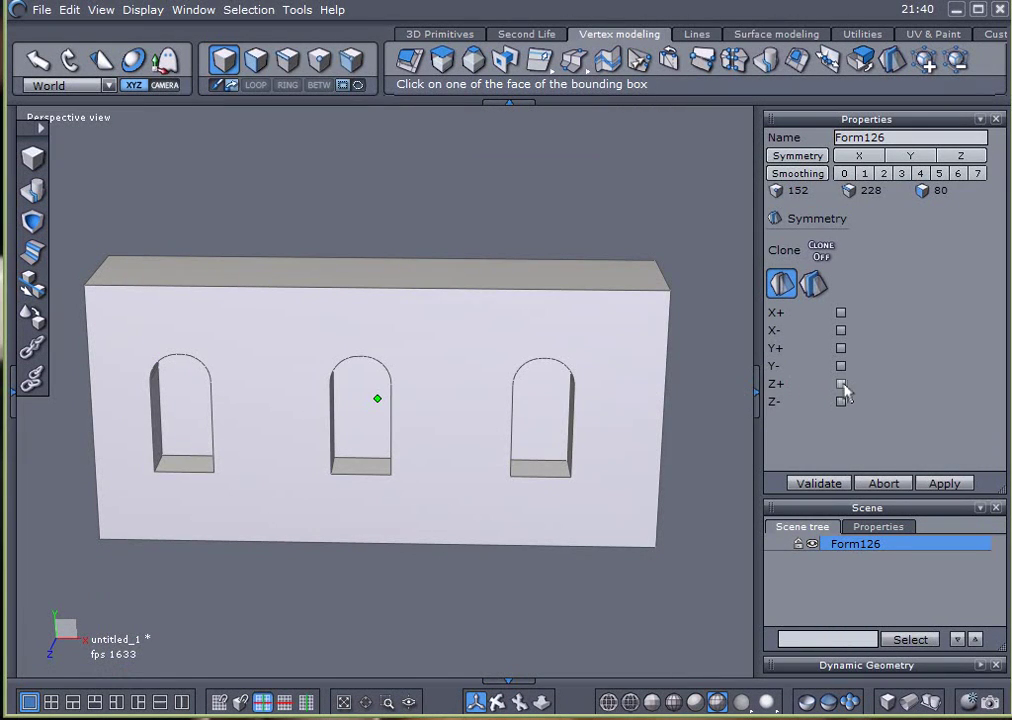
# Step: Try mirroring the wall across its Z+ side, inspect the preview, and disable that direction
pyautogui.click(841, 384)
pyautogui.moveTo(167, 501); pyautogui.dragTo(513, 483, button='right')
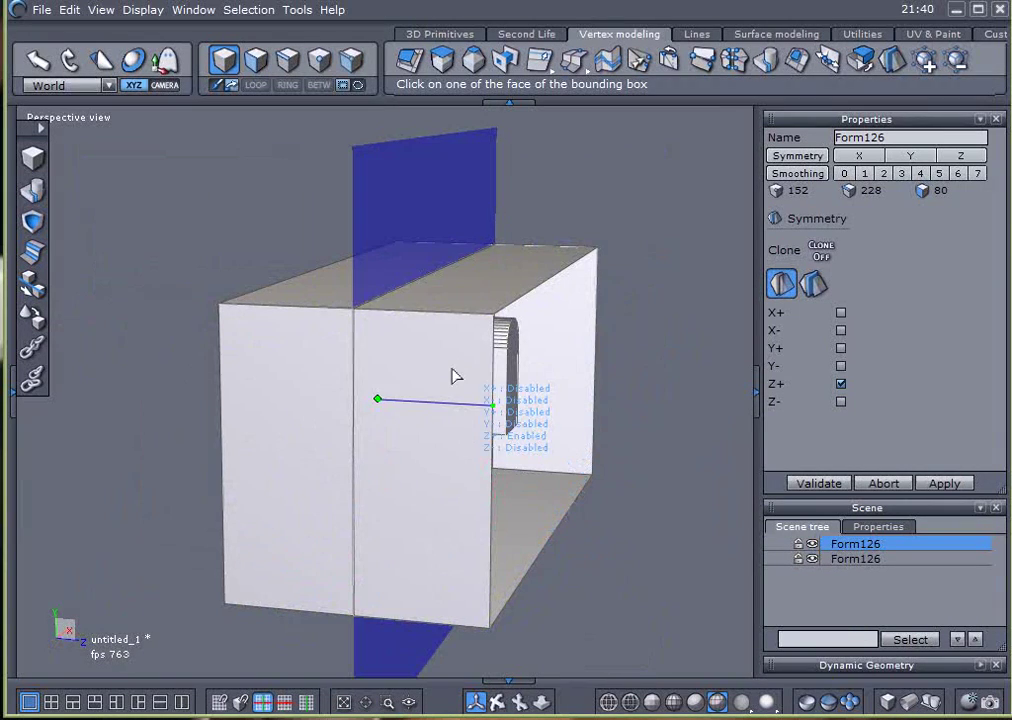
pyautogui.moveTo(566, 410); pyautogui.dragTo(246, 481, button='right')
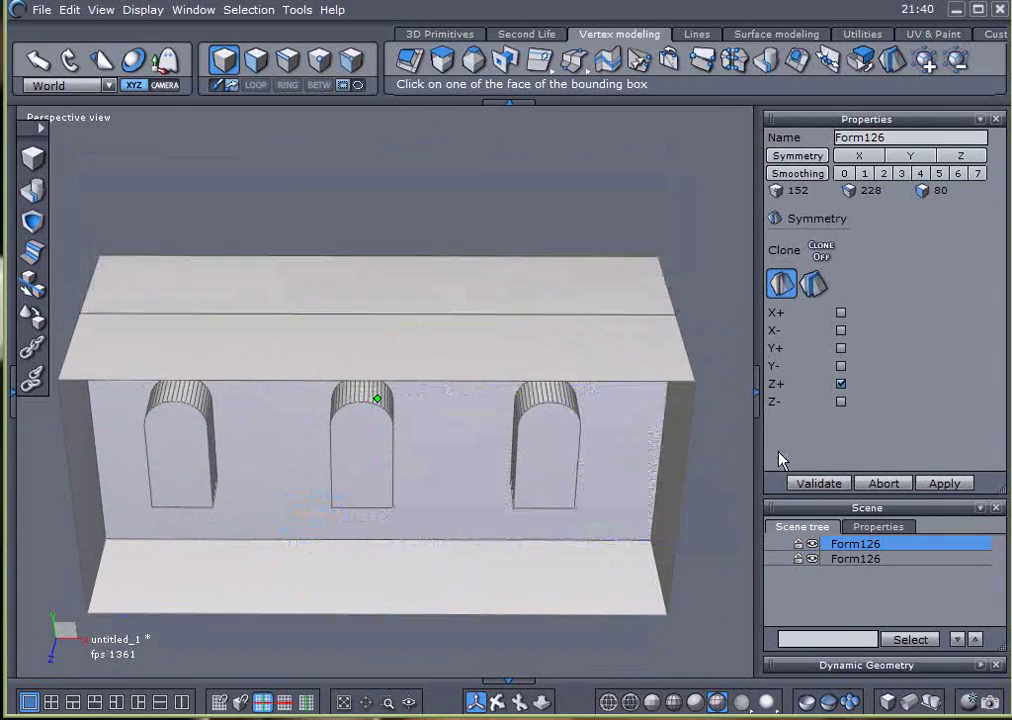
pyautogui.click(841, 385)
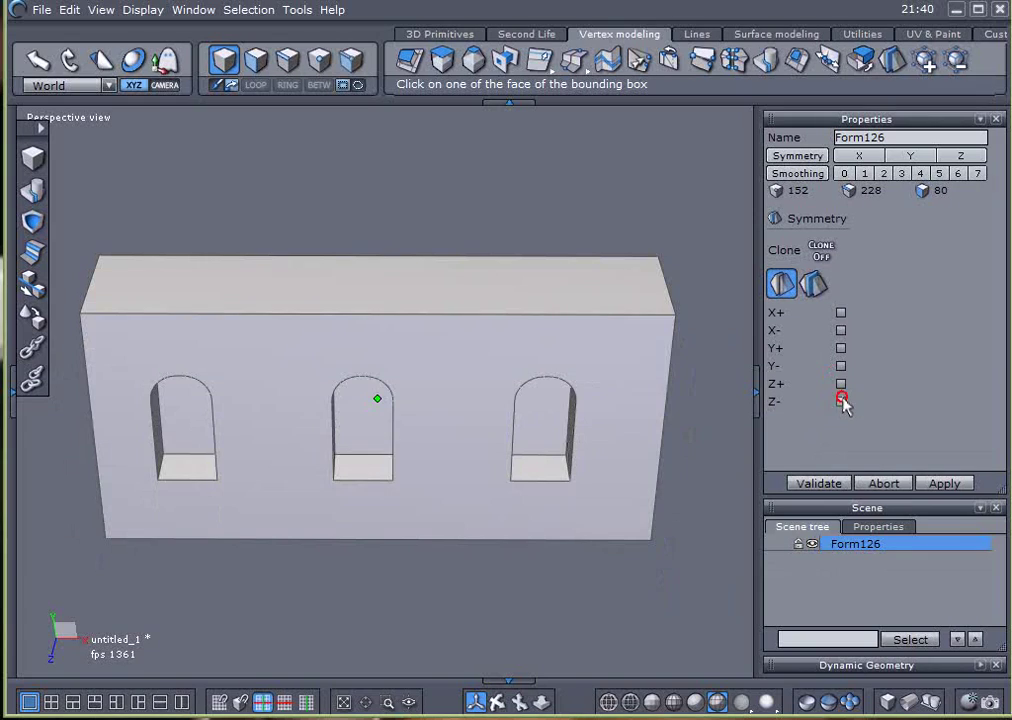
# Step: Mirror the wall across its Z- side so a copy sits behind it, and validate the symmetry
pyautogui.click(841, 401)
pyautogui.moveTo(298, 534); pyautogui.dragTo(175, 526, button='right')
pyautogui.click(806, 483)
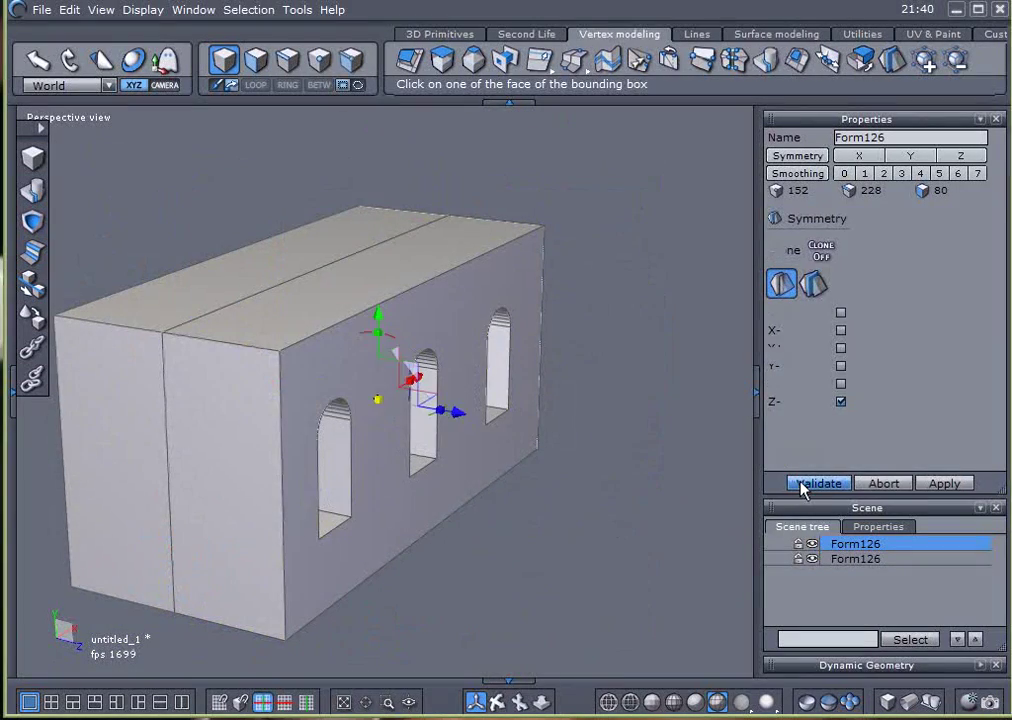
# Step: Select both mirrored wall halves and join them into a single object
pyautogui.moveTo(598, 512); pyautogui.dragTo(548, 503, button='right')
pyautogui.moveTo(487, 484); pyautogui.dragTo(718, 535, button='right')
pyautogui.moveTo(578, 517); pyautogui.dragTo(366, 542, button='right')
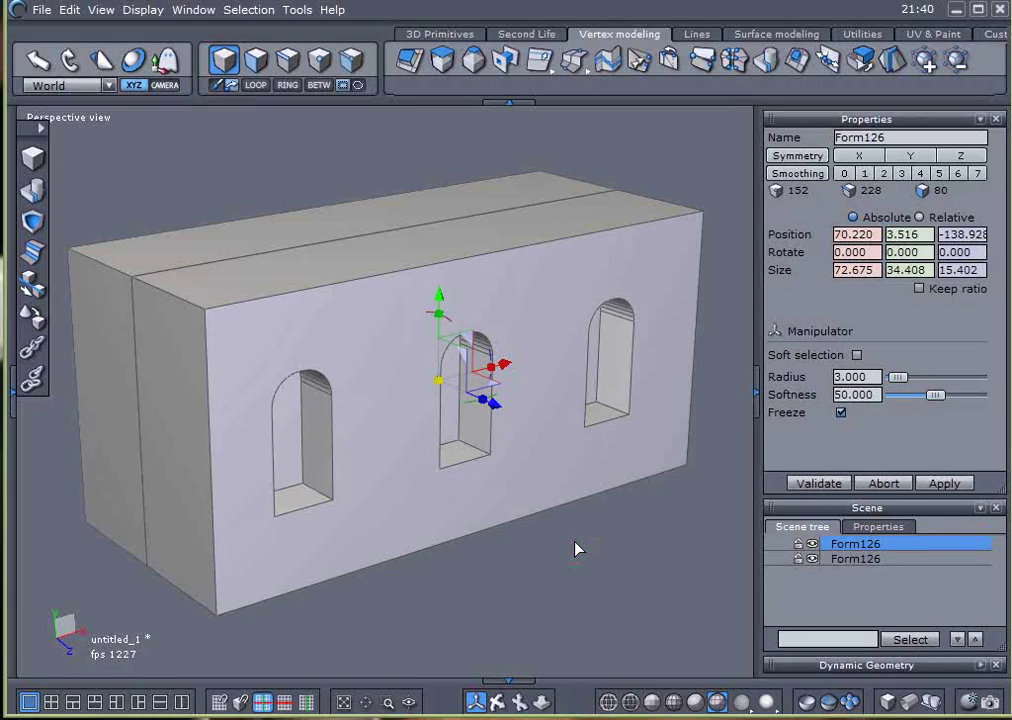
pyautogui.hotkey('ctrl', 'a')
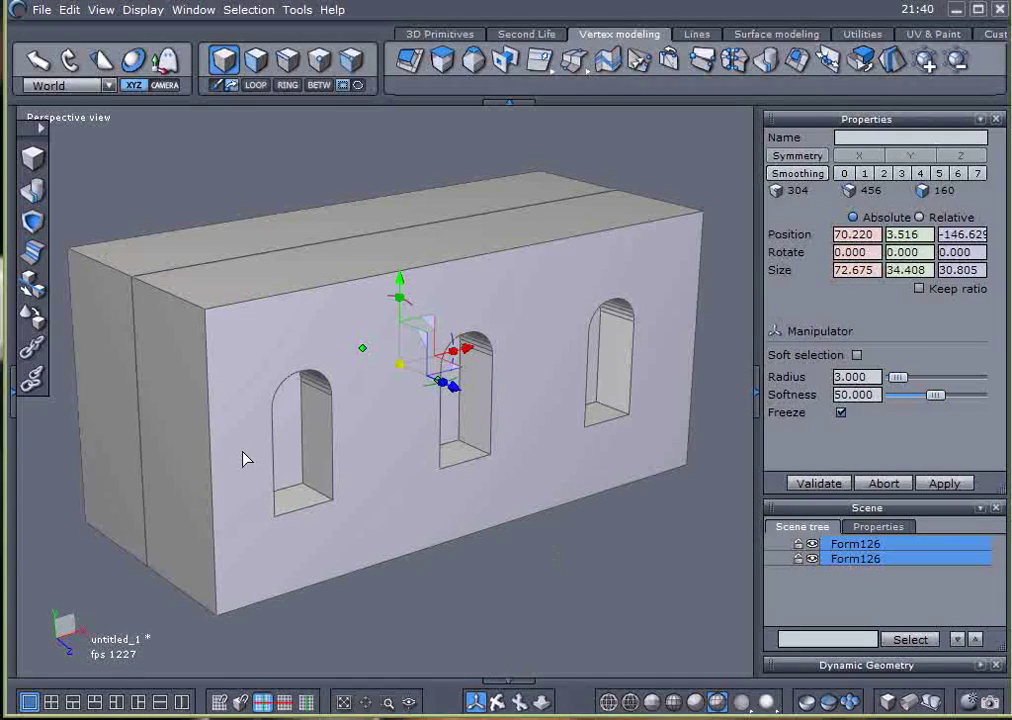
pyautogui.click(32, 157)
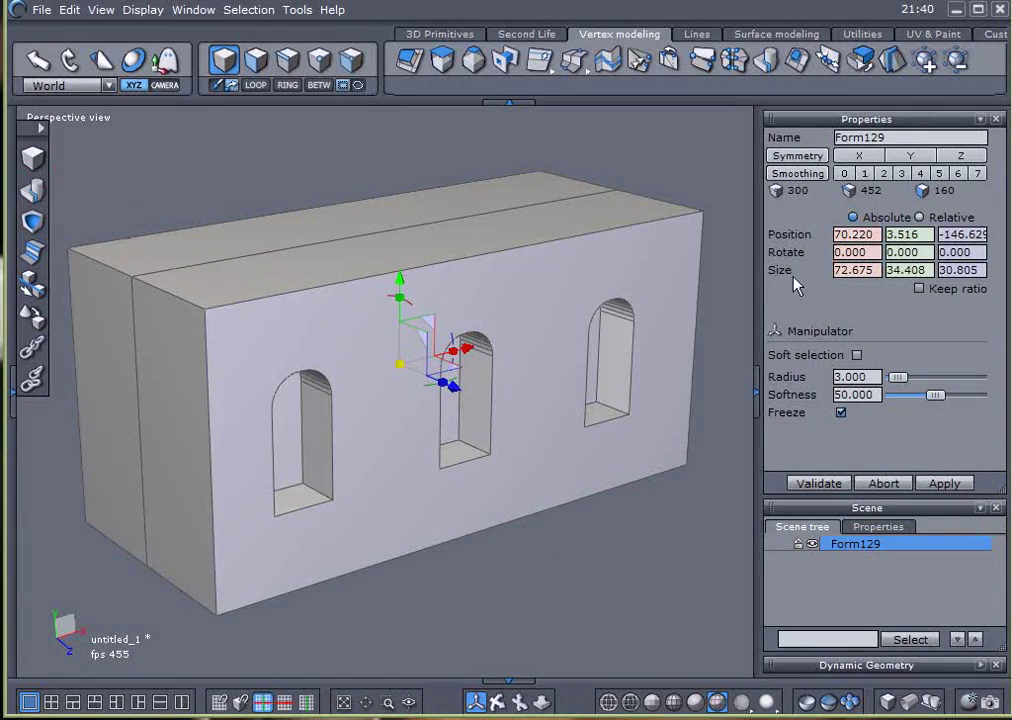
# Step: Select the four seam edges running around the middle of the joined block and dissolve them while keeping the surrounding faces
pyautogui.click(472, 62)
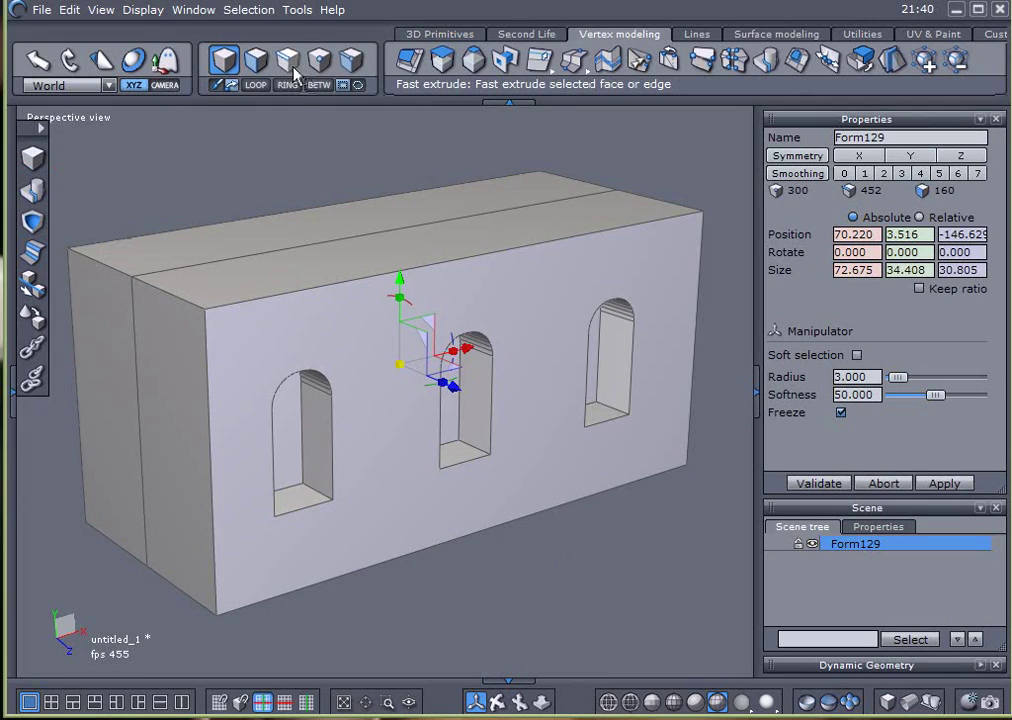
pyautogui.click(332, 241)
pyautogui.moveTo(422, 470); pyautogui.dragTo(410, 524, button='right')
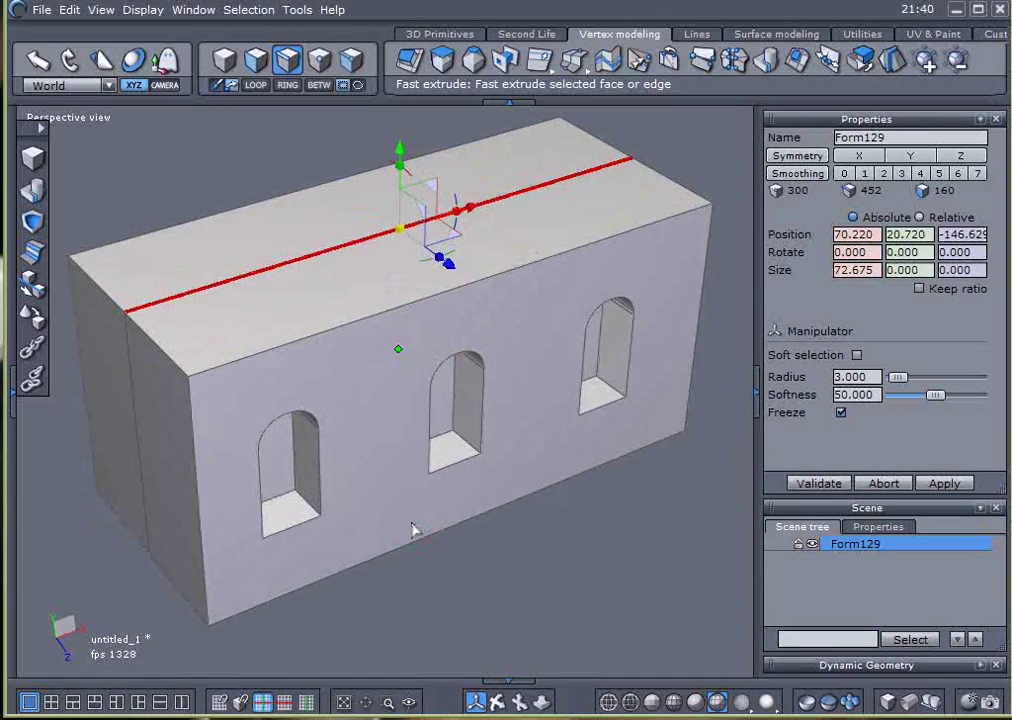
pyautogui.moveTo(444, 449); pyautogui.dragTo(448, 457, button='right')
pyautogui.moveTo(449, 458); pyautogui.dragTo(463, 481, button='middle')
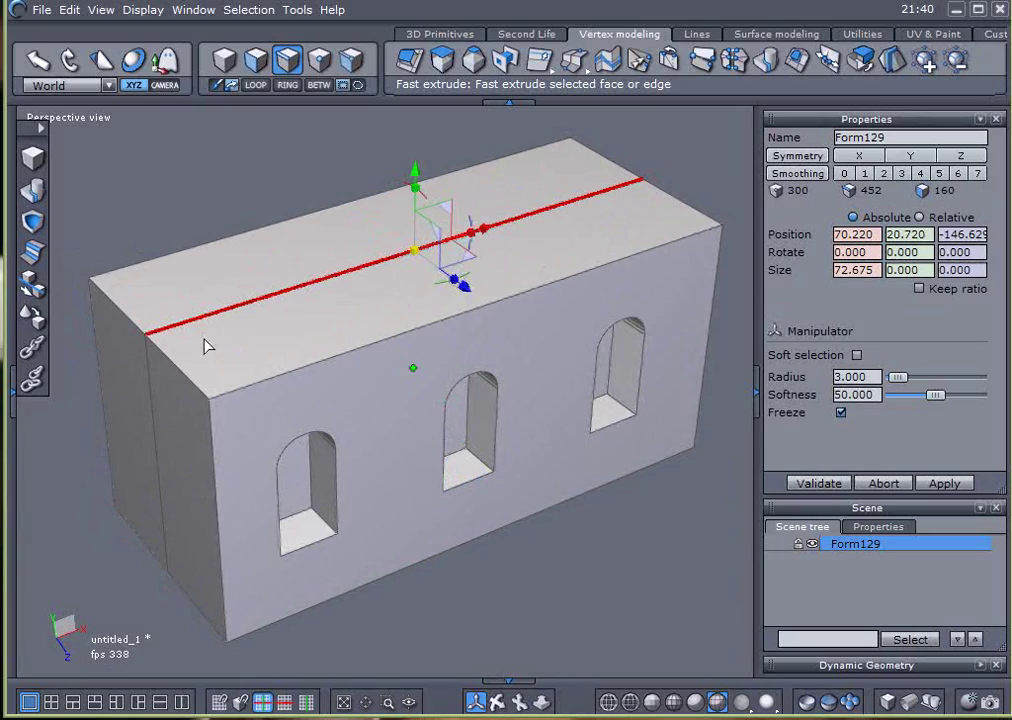
pyautogui.keyDown('shift'); pyautogui.click(158, 400); pyautogui.keyUp('shift')
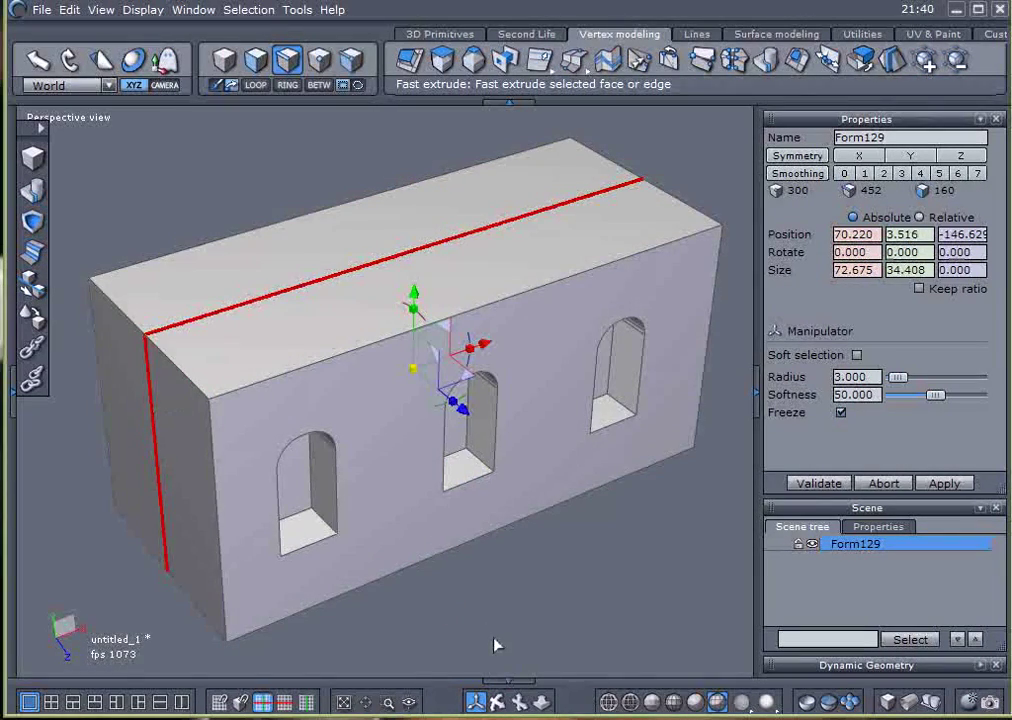
pyautogui.moveTo(501, 644); pyautogui.dragTo(487, 399, button='middle')
pyautogui.keyDown('shift'); pyautogui.click(450, 499); pyautogui.keyUp('shift')
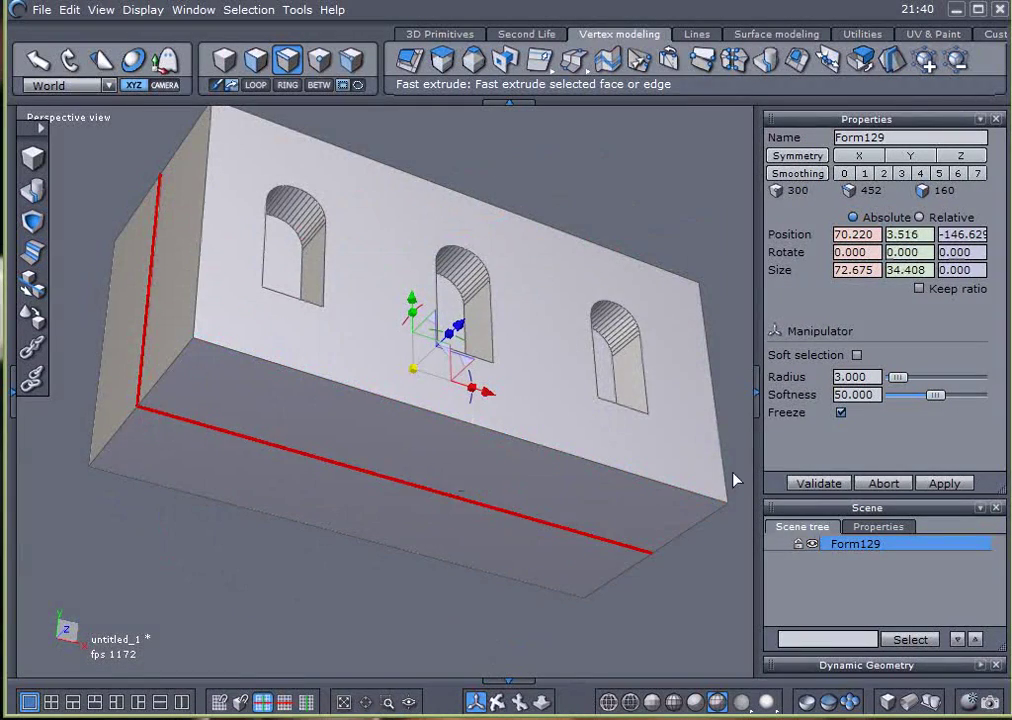
pyautogui.moveTo(750, 508); pyautogui.dragTo(479, 549, button='middle')
pyautogui.keyDown('shift'); pyautogui.click(474, 436); pyautogui.keyUp('shift')
pyautogui.moveTo(175, 481); pyautogui.dragTo(622, 549, button='middle')
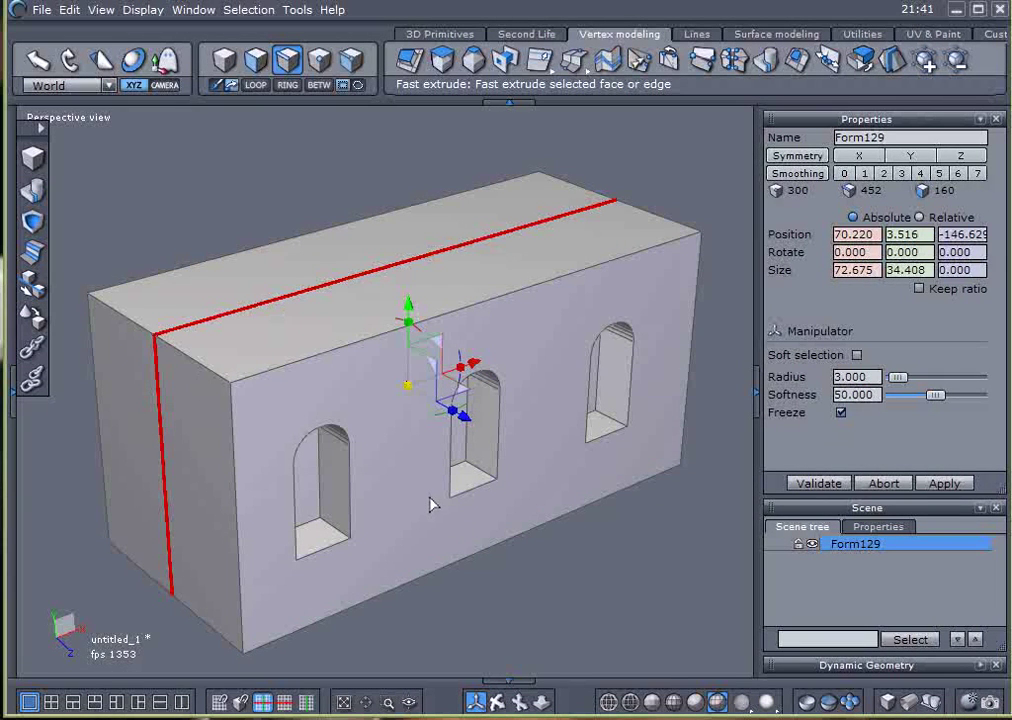
pyautogui.press('Delete')
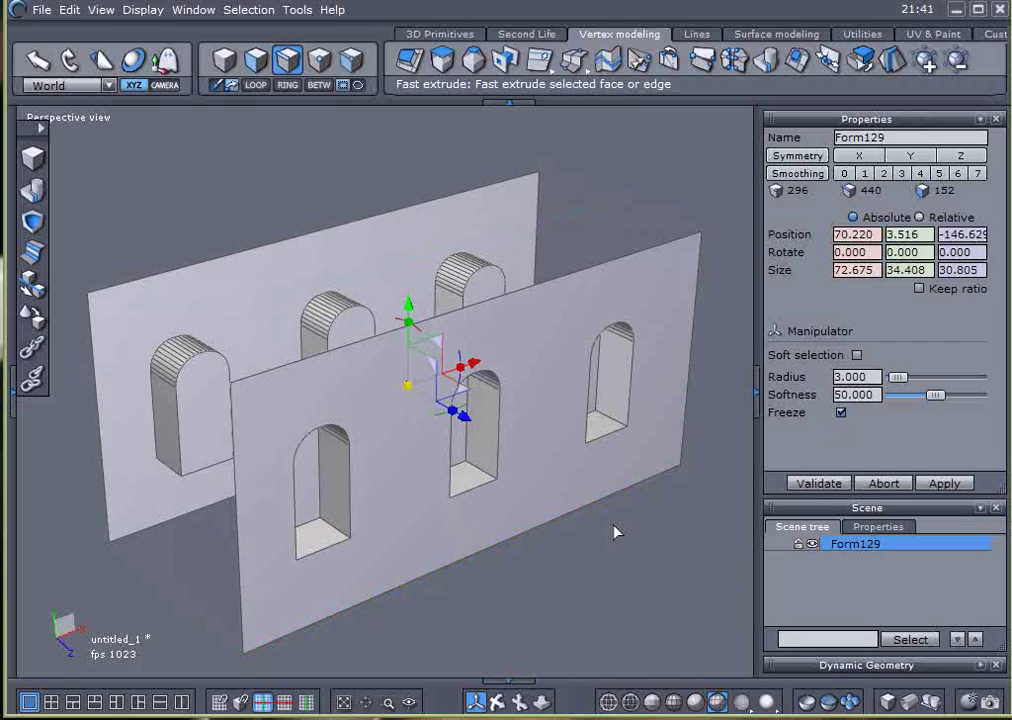
pyautogui.hotkey('ctrl', 'z')
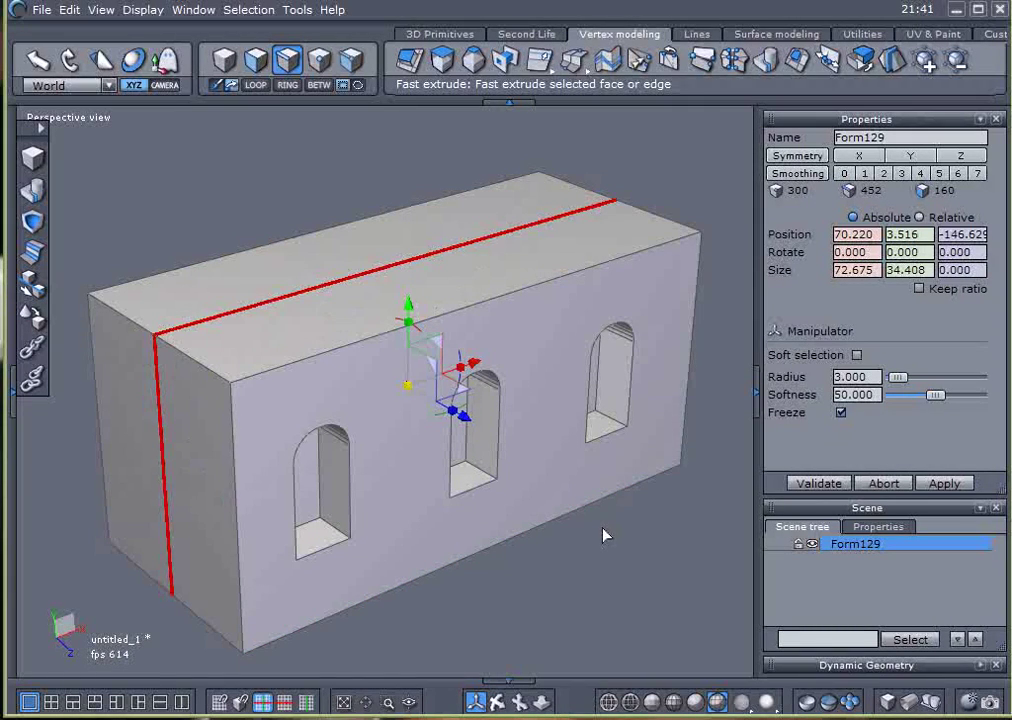
pyautogui.hotkey('ctrl', 'z')
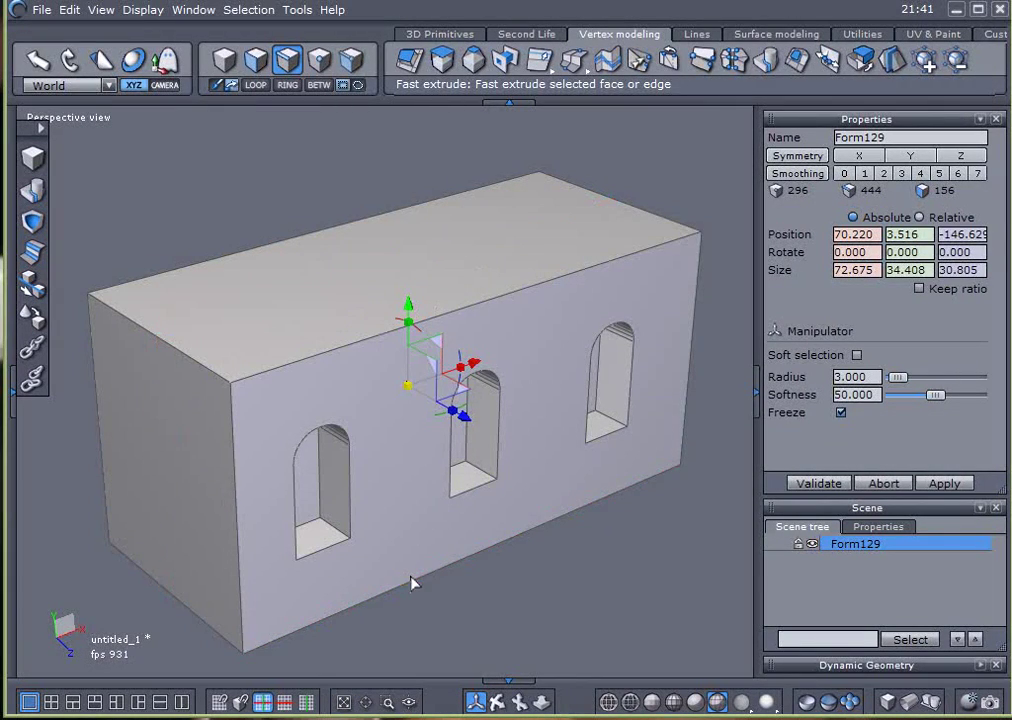
# Step: Check the merged top face by selecting it, inspect the block from several sides, and return to object selection
pyautogui.moveTo(412, 575); pyautogui.dragTo(80, 494, button='middle')
pyautogui.moveTo(474, 454); pyautogui.dragTo(481, 567, button='middle')
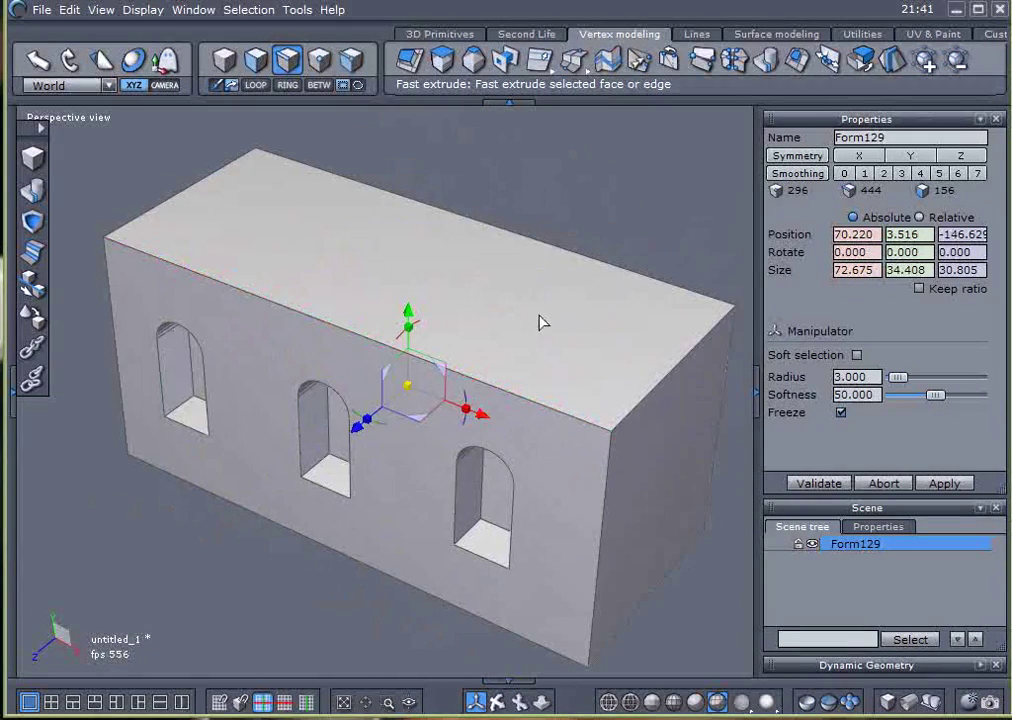
pyautogui.click(255, 62)
pyautogui.click(276, 273)
pyautogui.moveTo(338, 535); pyautogui.dragTo(433, 498, button='middle')
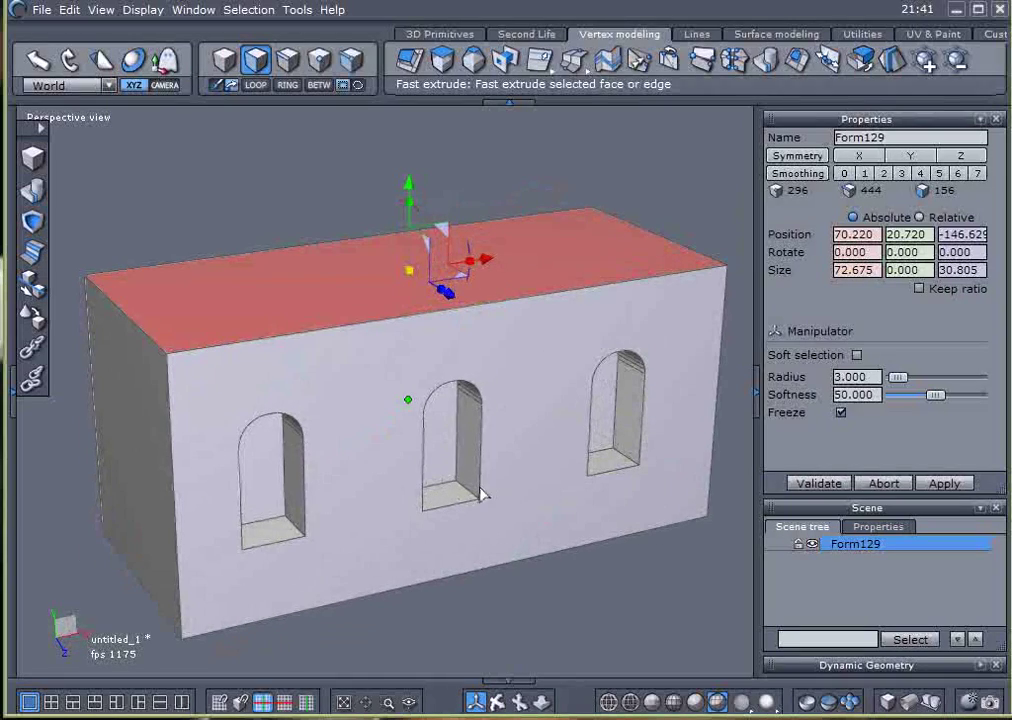
pyautogui.click(788, 567)
pyautogui.click(479, 546)
pyautogui.moveTo(479, 544); pyautogui.dragTo(329, 554, button='middle')
pyautogui.click(516, 600)
pyautogui.moveTo(571, 610); pyautogui.dragTo(550, 580, button='middle')
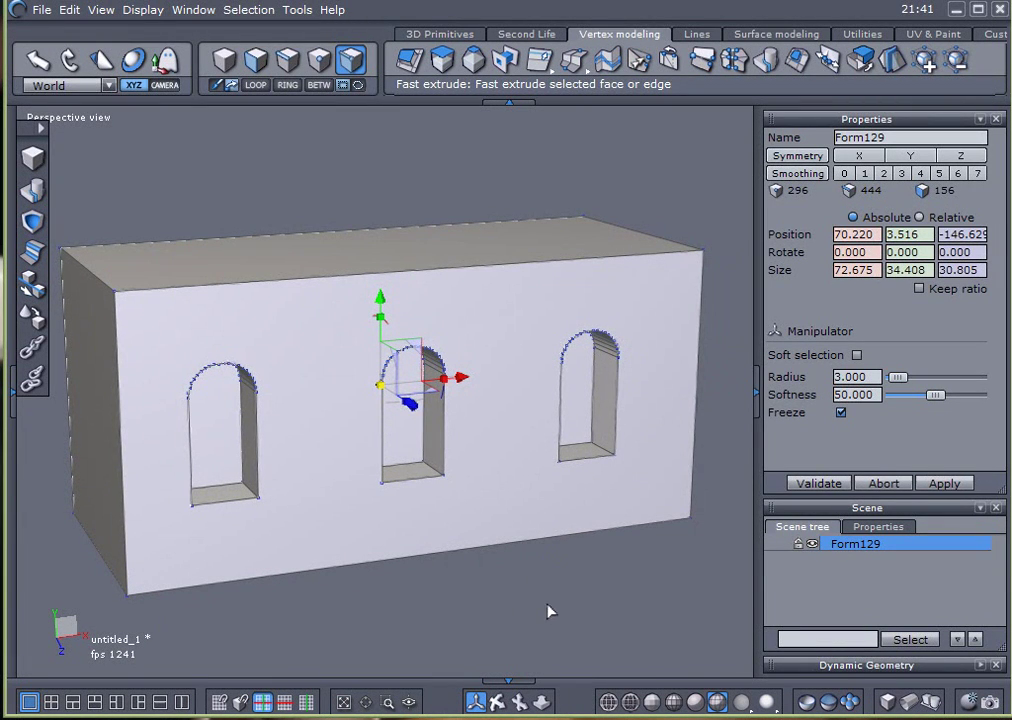
pyautogui.click(555, 605)
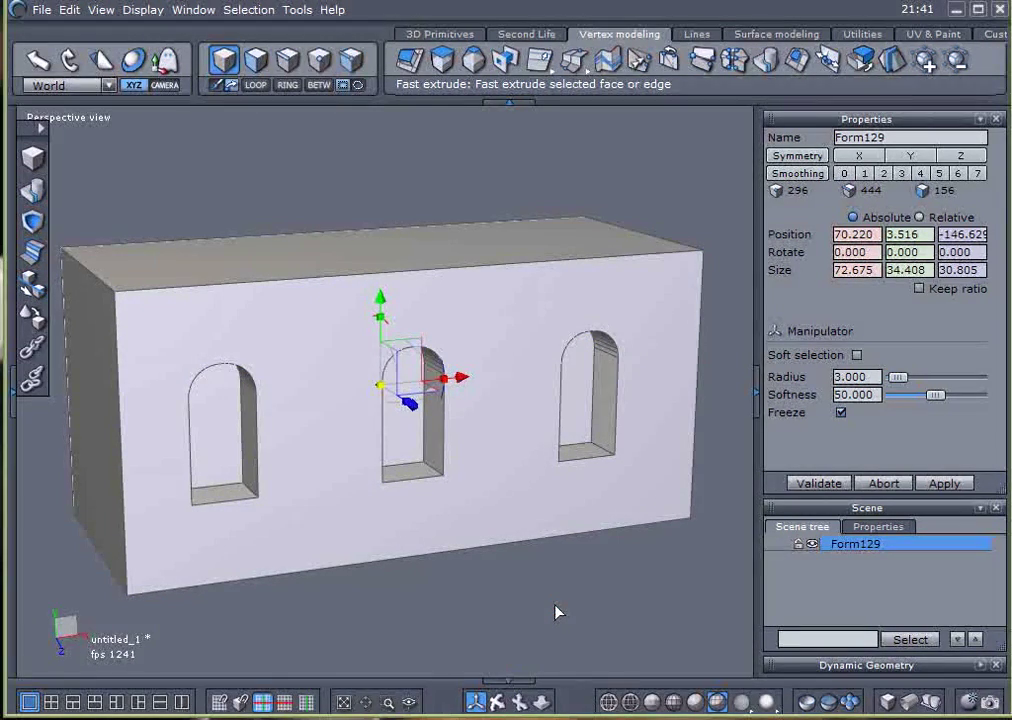